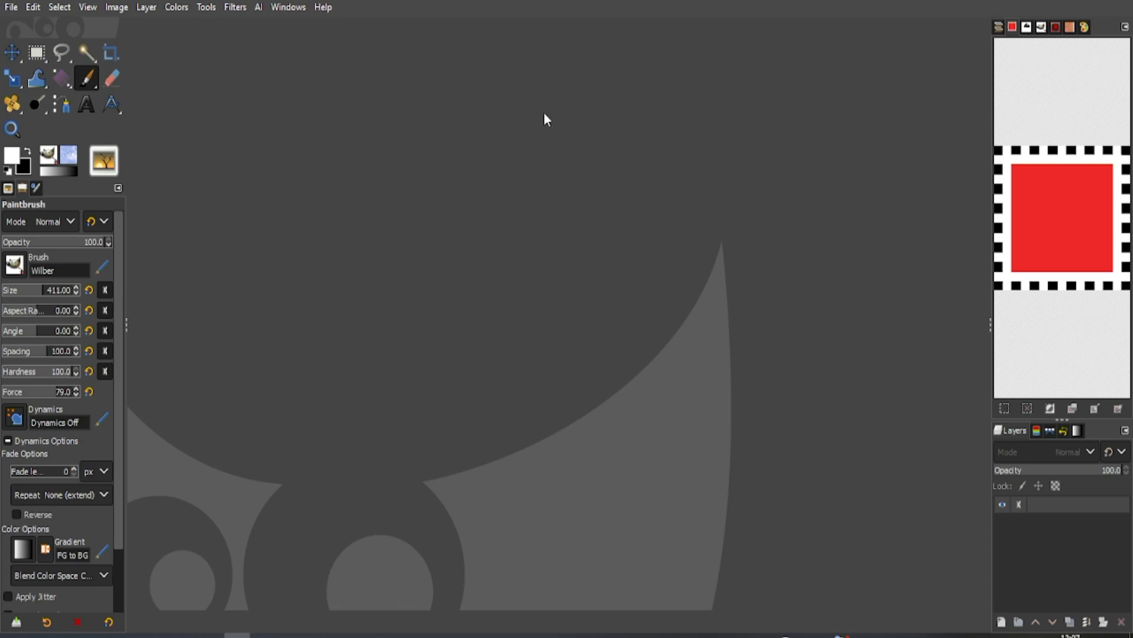
{"action": "left_click", "coordinate": [12, 8]}
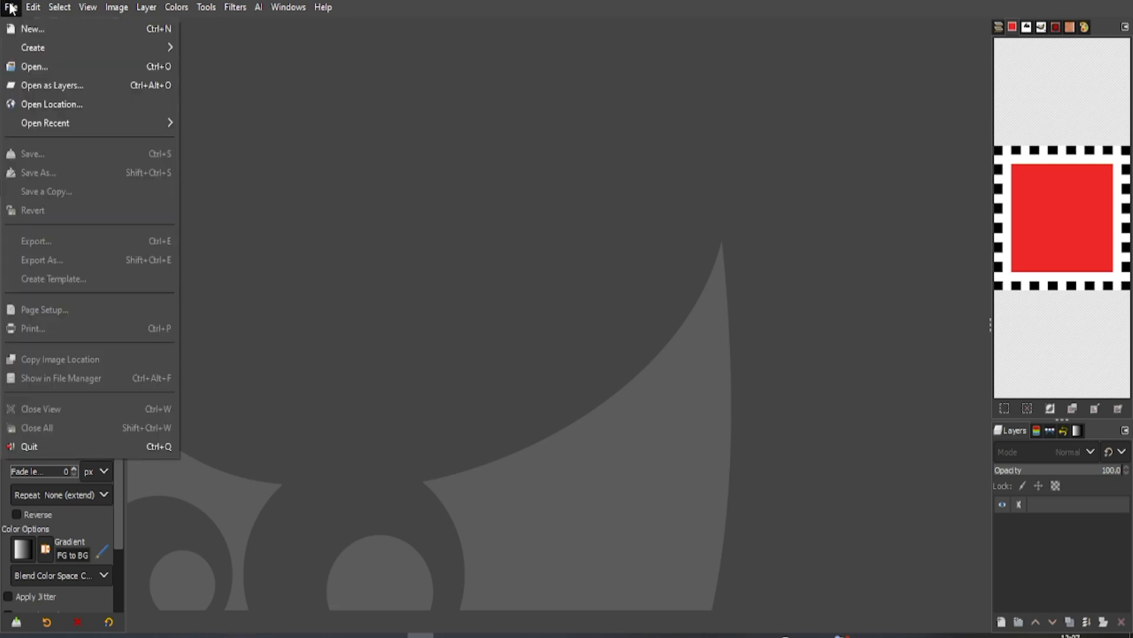
{"action": "left_click", "coordinate": [32, 68]}
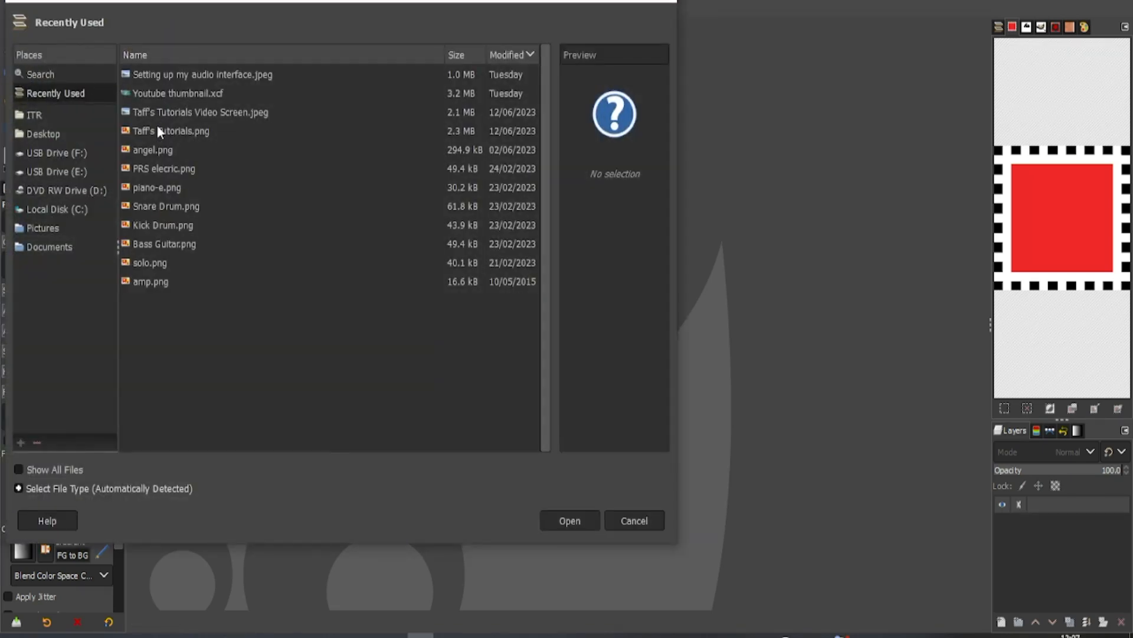
{"action": "left_click", "coordinate": [29, 118]}
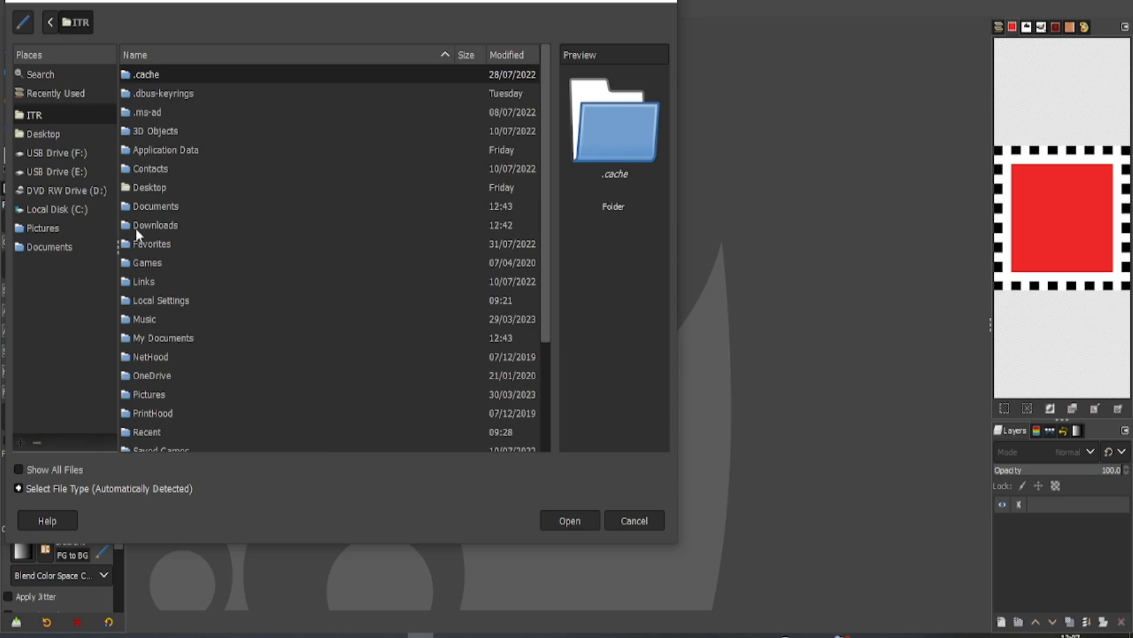
{"action": "left_click", "coordinate": [134, 225]}
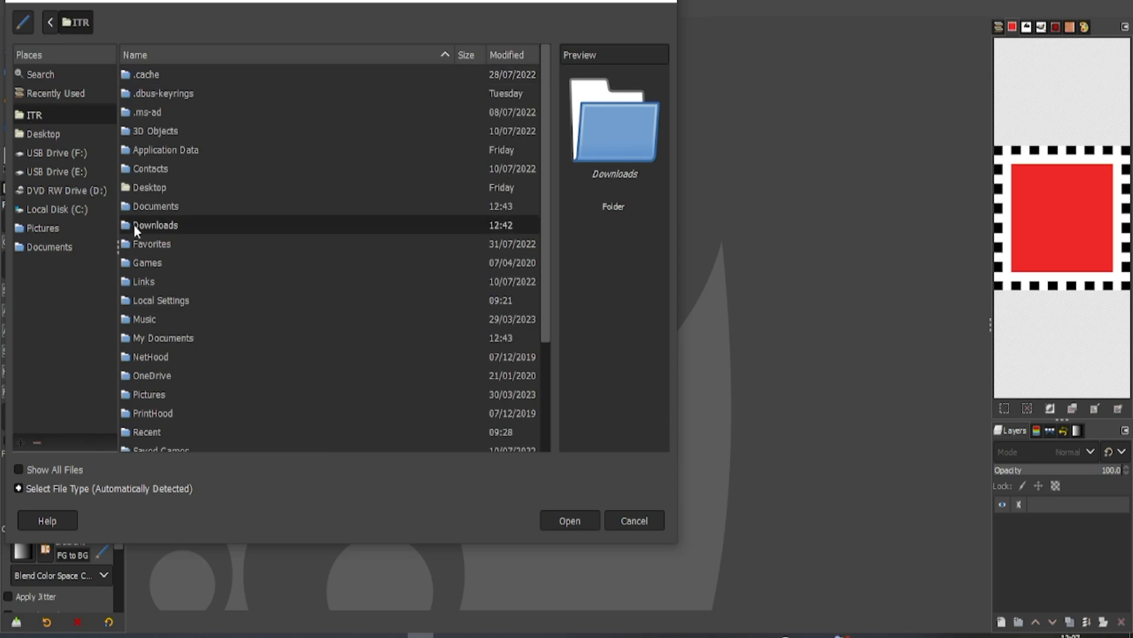
{"action": "double_click", "coordinate": [157, 205]}
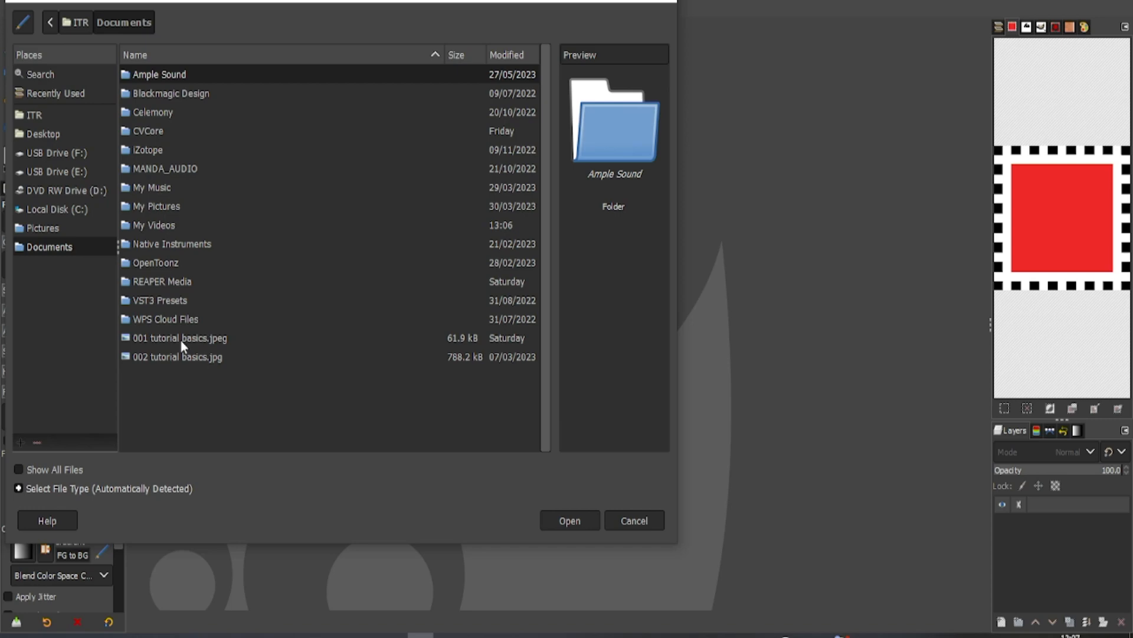
{"action": "left_click", "coordinate": [642, 520]}
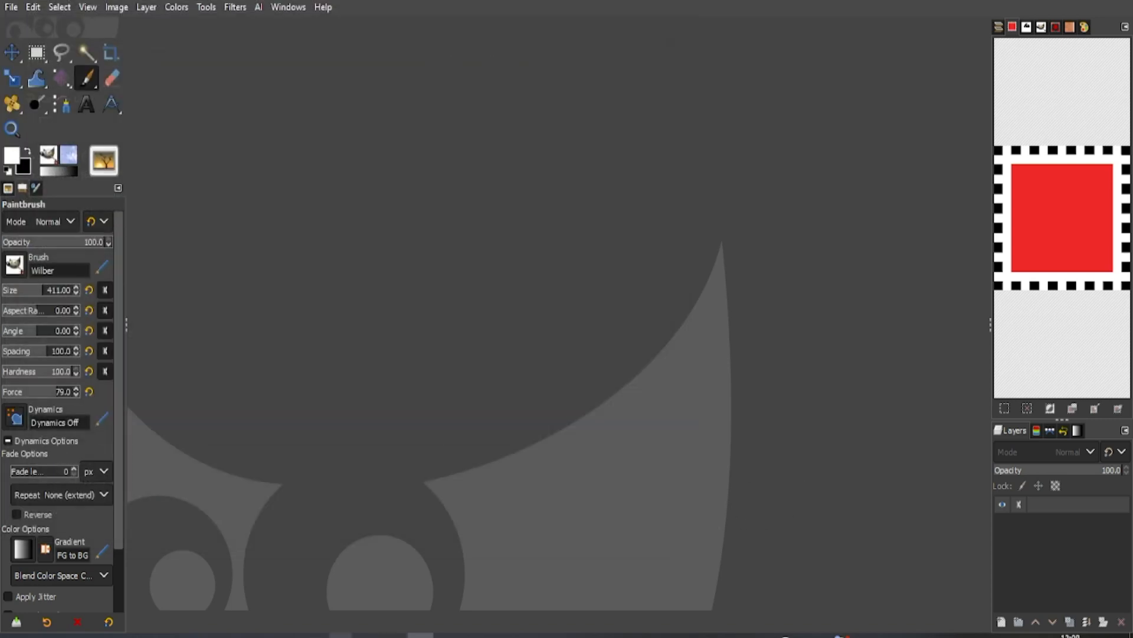
Open the 001 tutorial basics image by bringing it in from the Documents folder in File Explorer.
{"action": "mouse_move", "coordinate": [342, 630]}
{"action": "left_click", "coordinate": [343, 635]}
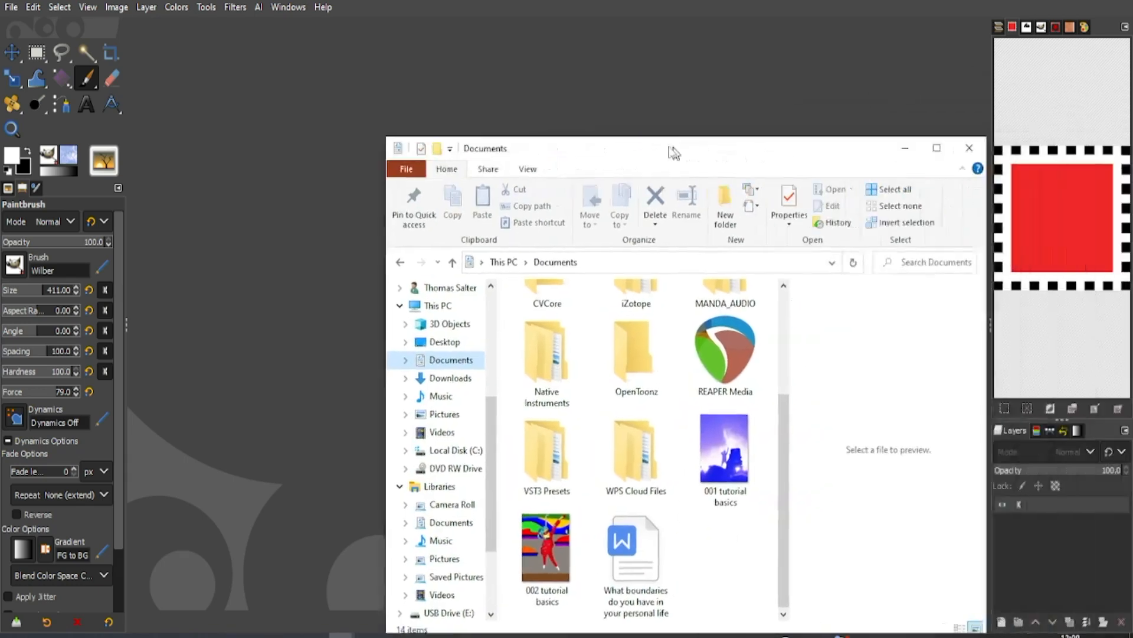
{"action": "left_click_drag", "start_coordinate": [671, 151], "coordinate": [751, 69]}
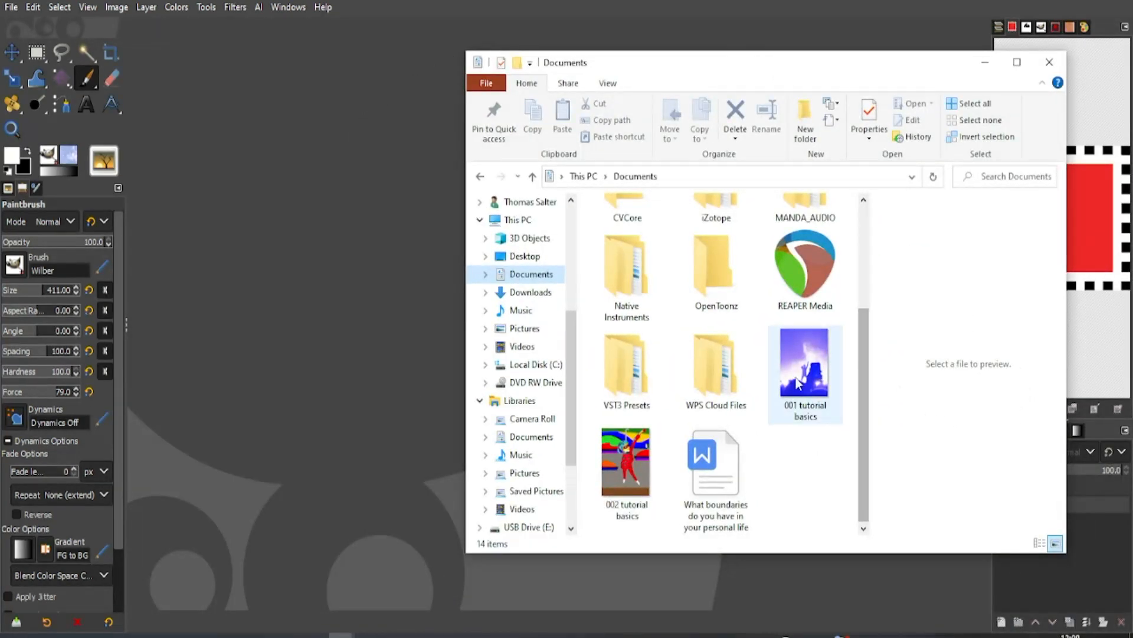
{"action": "left_click_drag", "start_coordinate": [798, 378], "coordinate": [280, 421]}
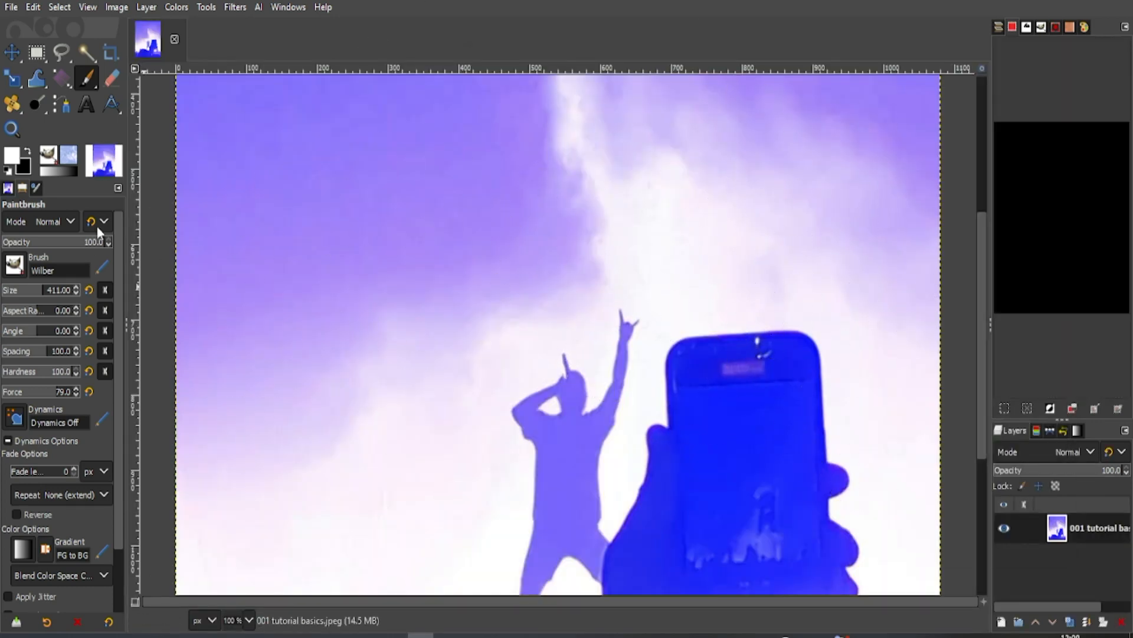
Activate the Move tool and fit the whole 001 tutorial basics image in the window.
{"action": "left_click", "coordinate": [10, 53]}
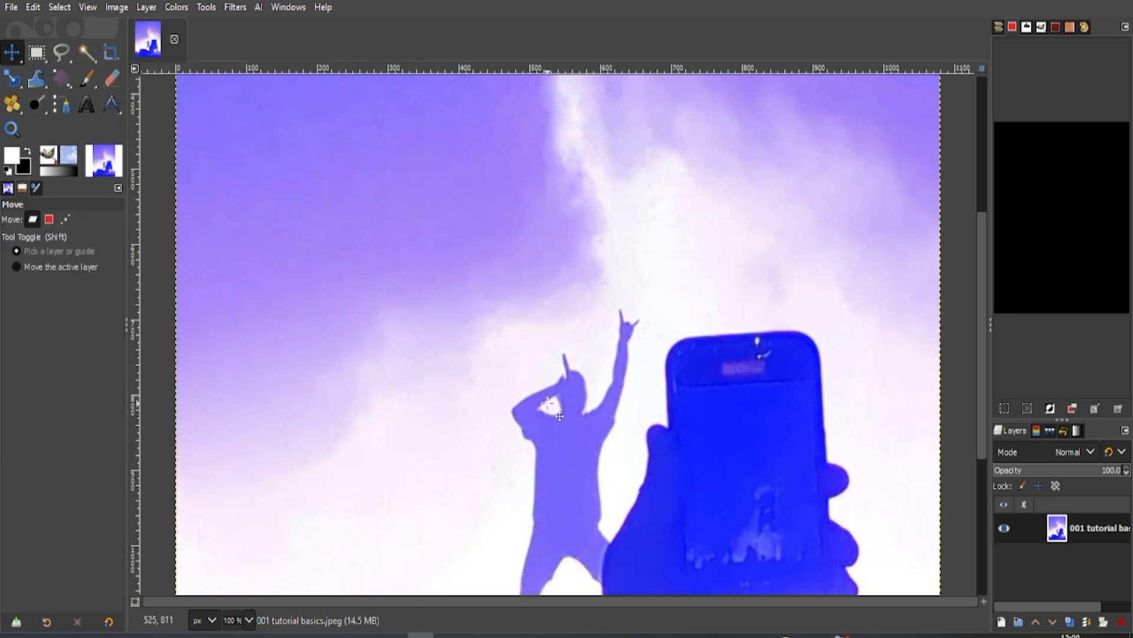
{"action": "key", "text": "ctrl+shift"}
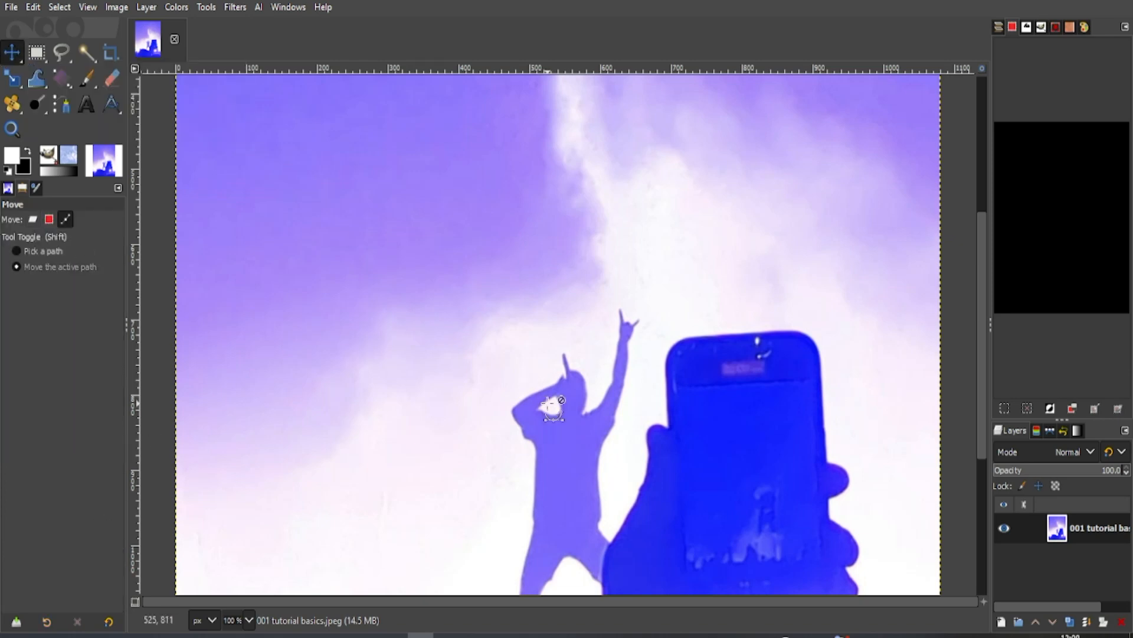
{"action": "key", "text": "ctrl+shift+j"}
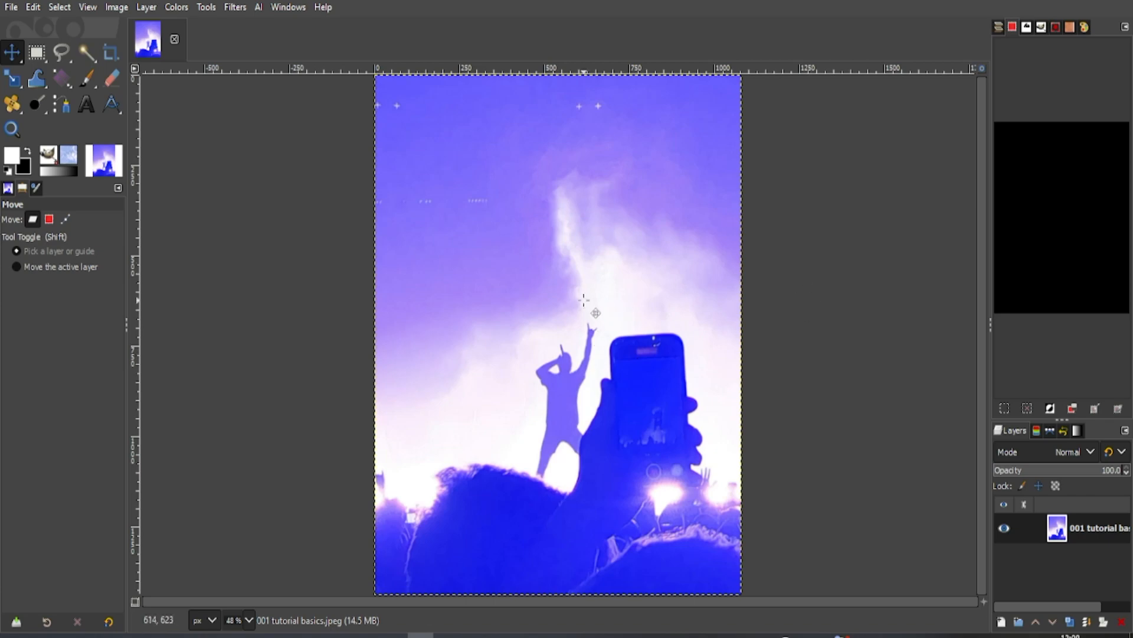
{"action": "scroll", "coordinate": [584, 300], "scroll_direction": "up", "scroll_amount": 9}
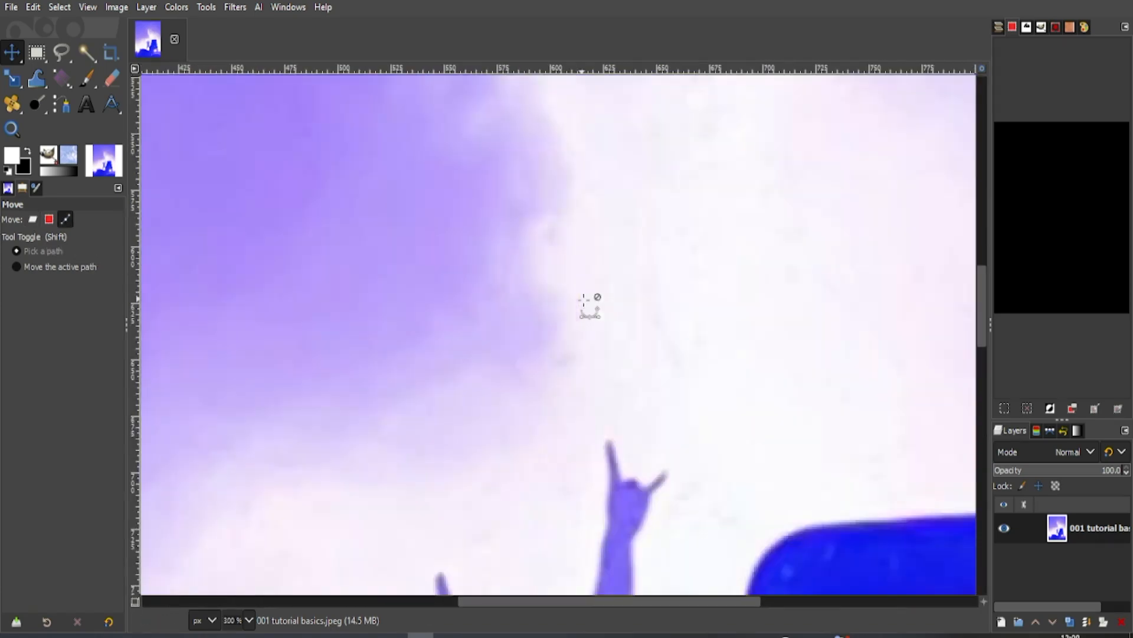
{"action": "key", "text": "ctrl+shift"}
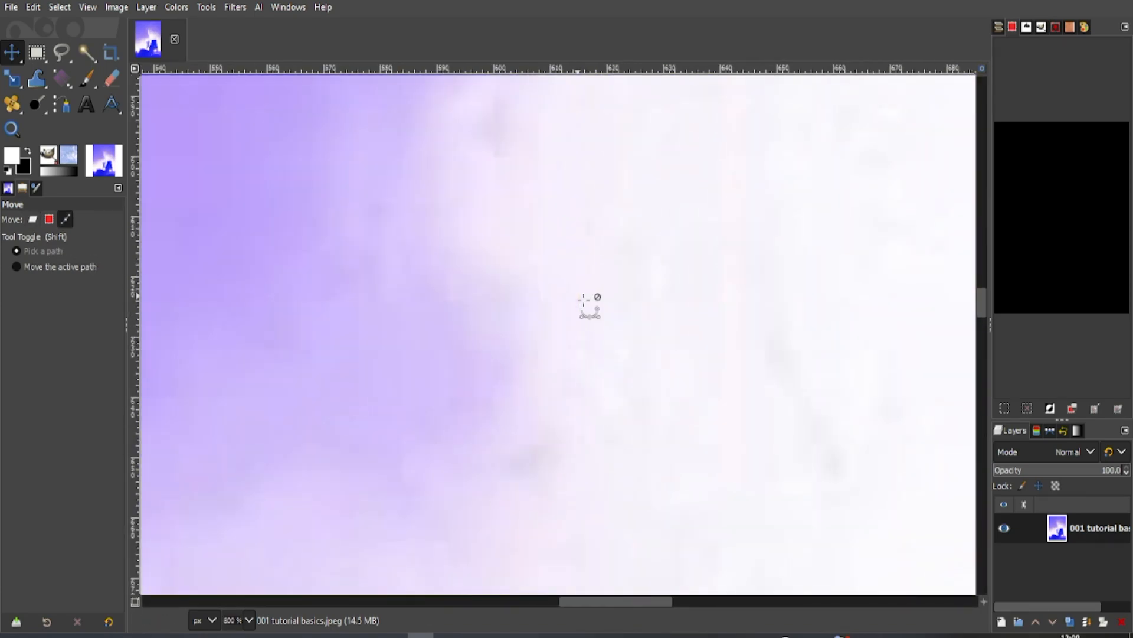
{"action": "key", "text": "ctrl+shift+j"}
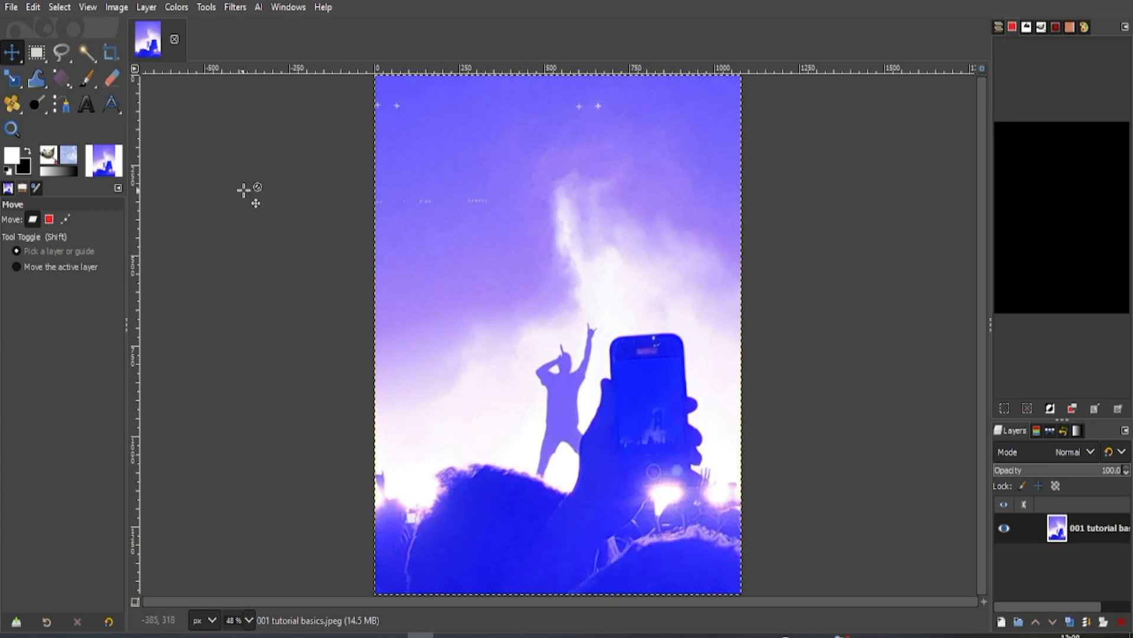
Open 002 tutorial basics.jpg from the Documents folder as a layer over the concert image and undo the addition.
{"action": "left_click", "coordinate": [11, 7]}
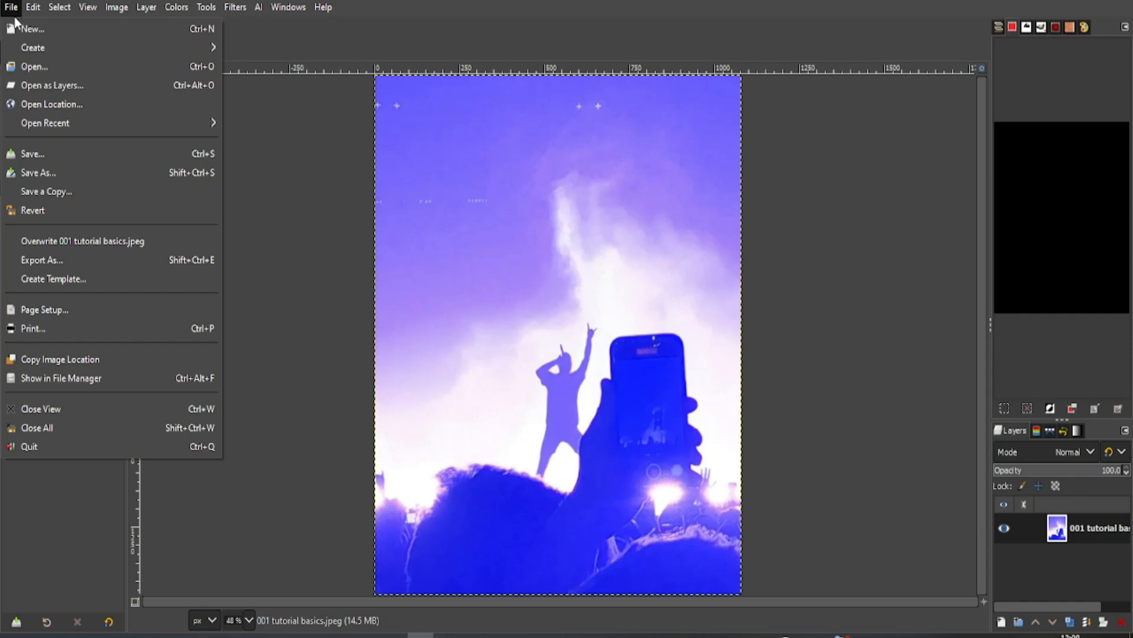
{"action": "left_click", "coordinate": [54, 86]}
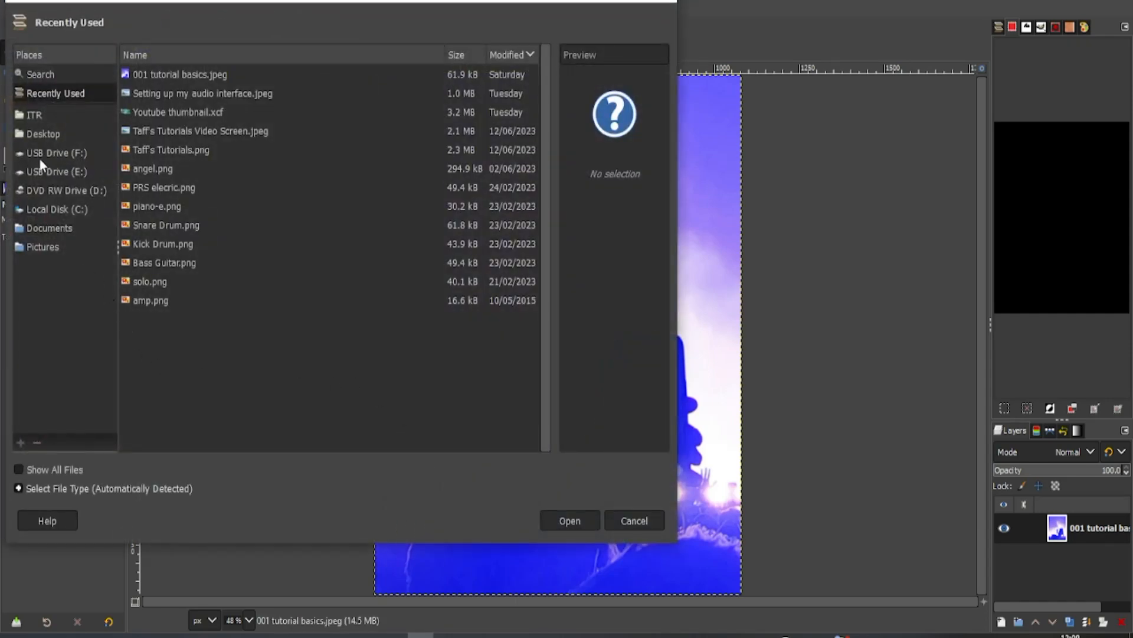
{"action": "left_click", "coordinate": [35, 113]}
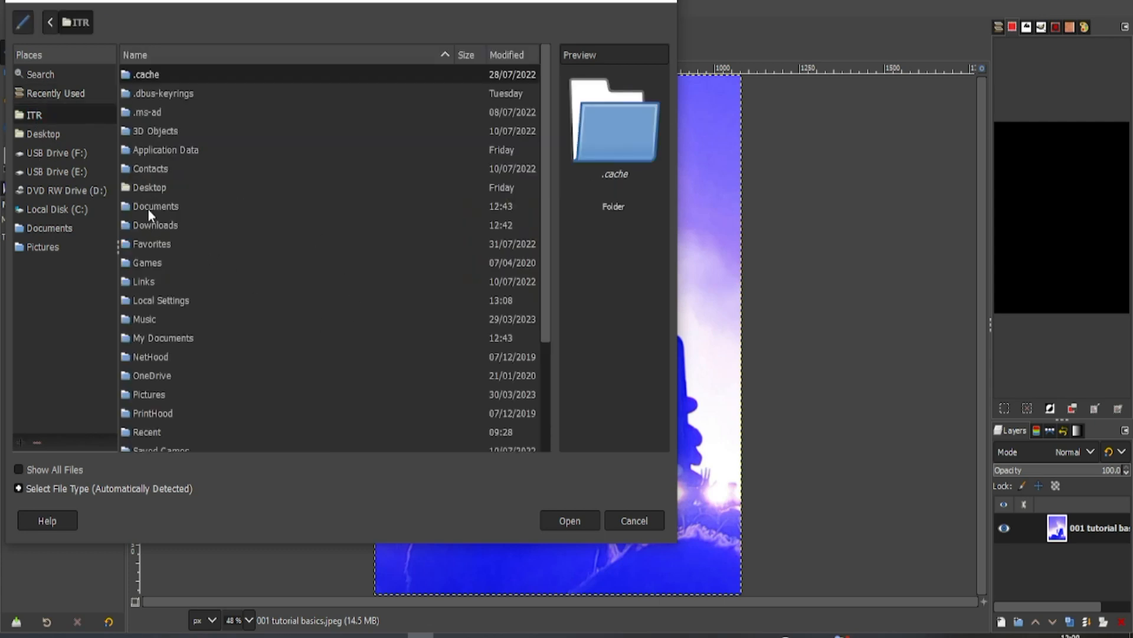
{"action": "double_click", "coordinate": [149, 208]}
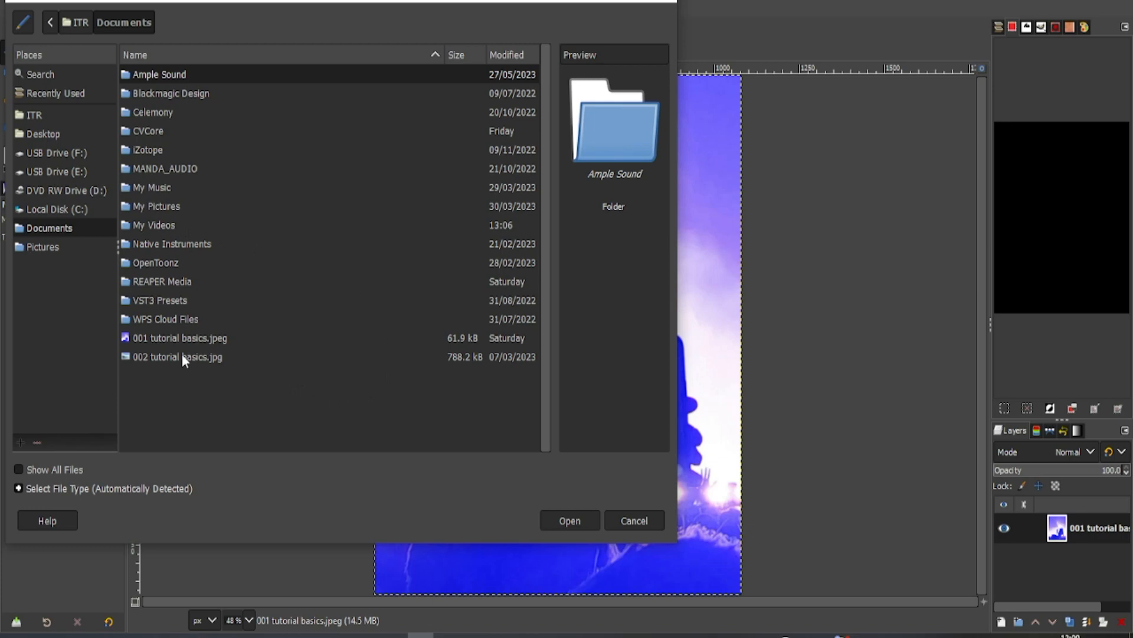
{"action": "double_click", "coordinate": [189, 356]}
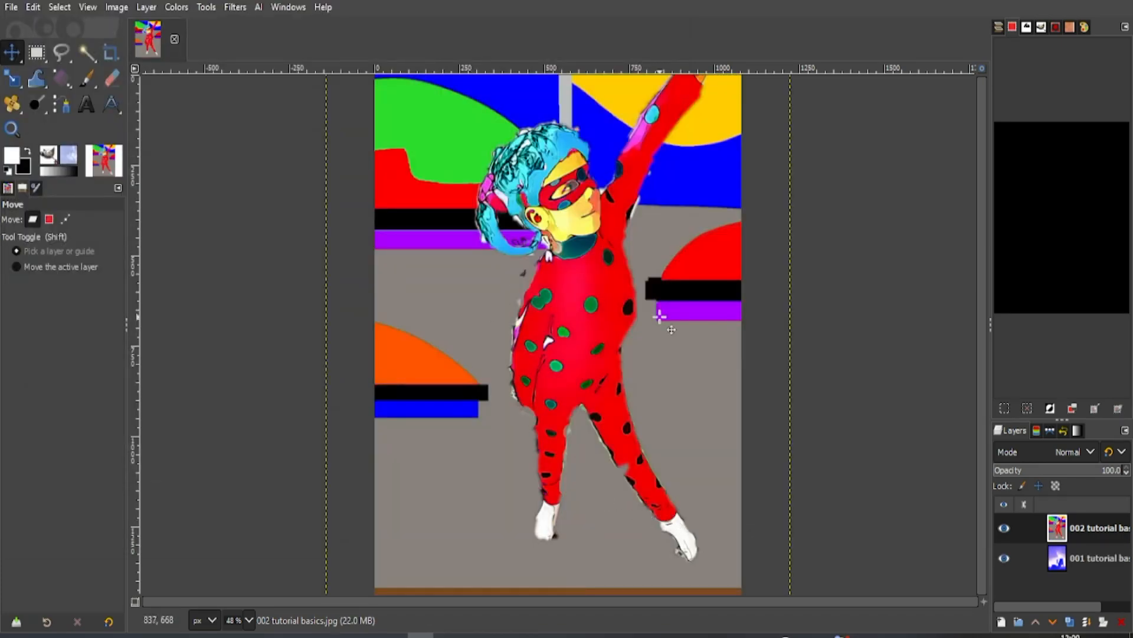
{"action": "key", "text": "ctrl"}
{"action": "key", "text": "ctrl+z"}
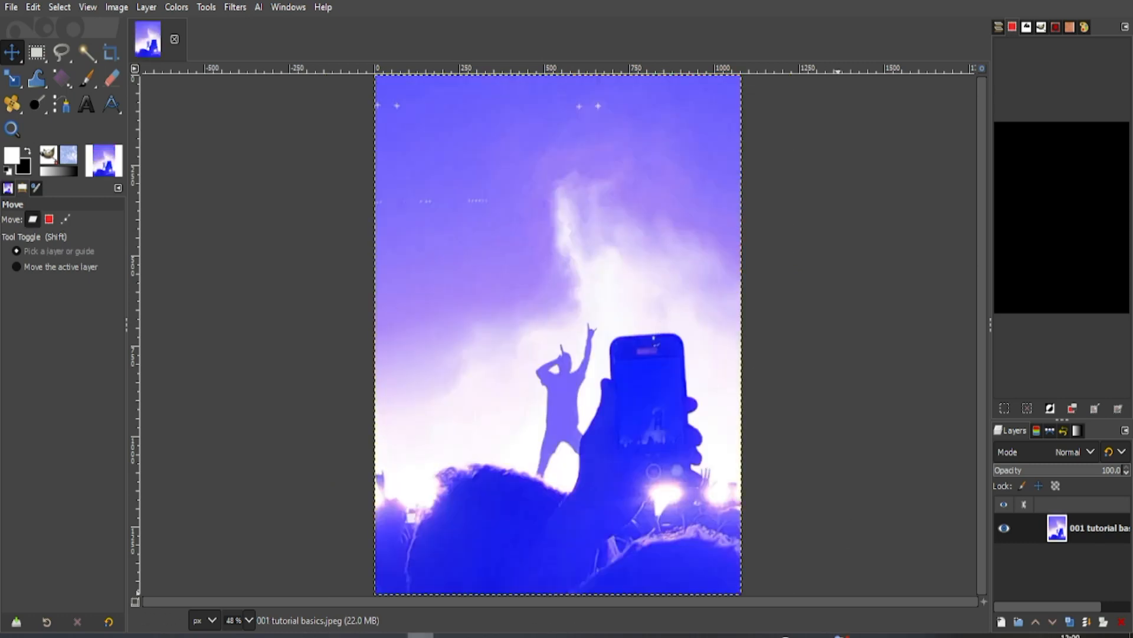
Bring 002 tutorial basics from the File Explorer window onto the concert image as a layer and undo it.
{"action": "mouse_move", "coordinate": [394, 636]}
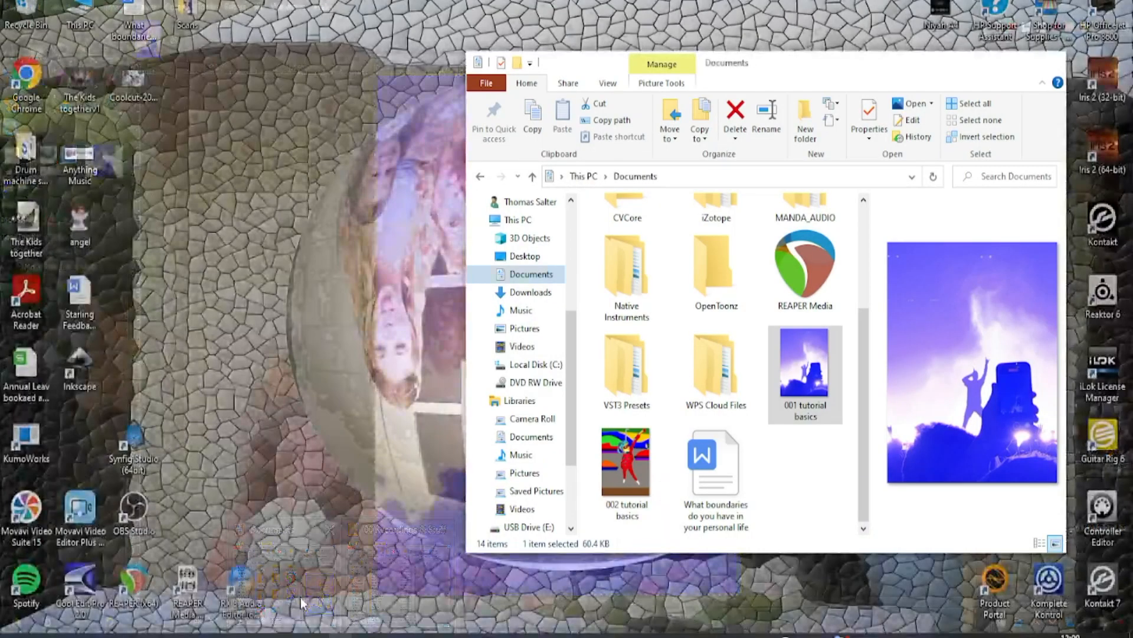
{"action": "left_click", "coordinate": [302, 602]}
{"action": "left_click_drag", "start_coordinate": [627, 471], "coordinate": [364, 384]}
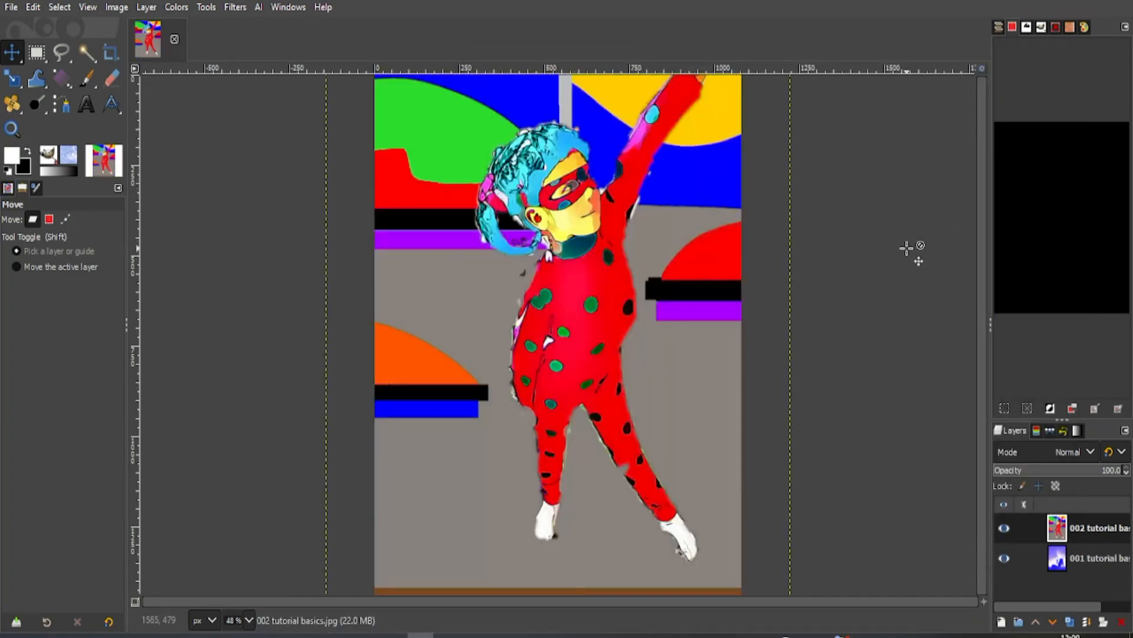
{"action": "key", "text": "ctrl"}
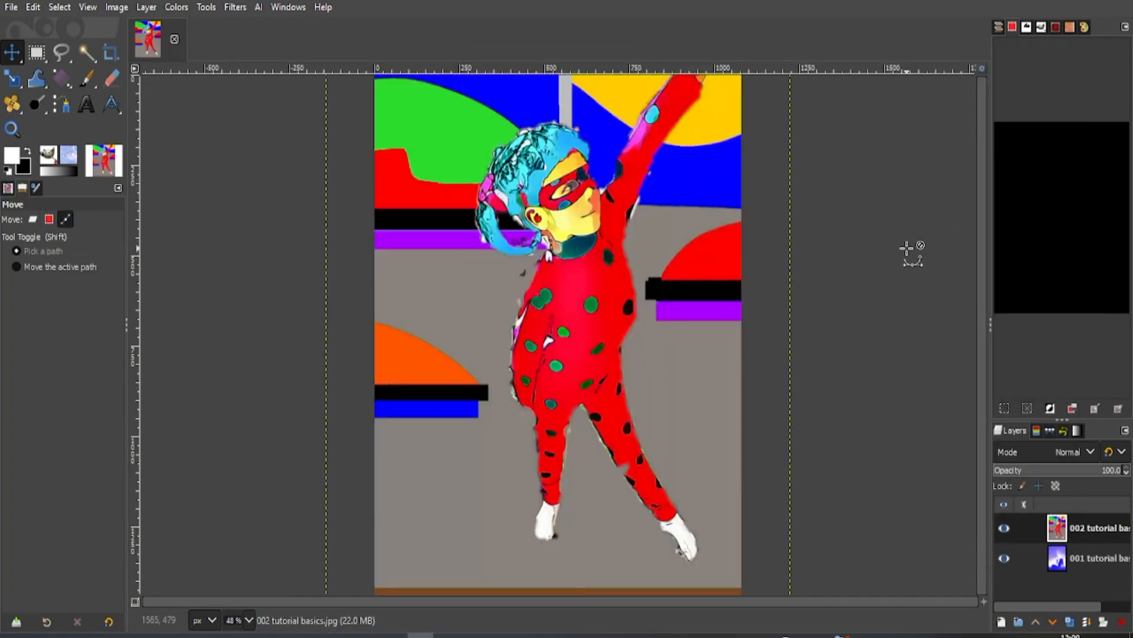
{"action": "key", "text": "ctrl+z"}
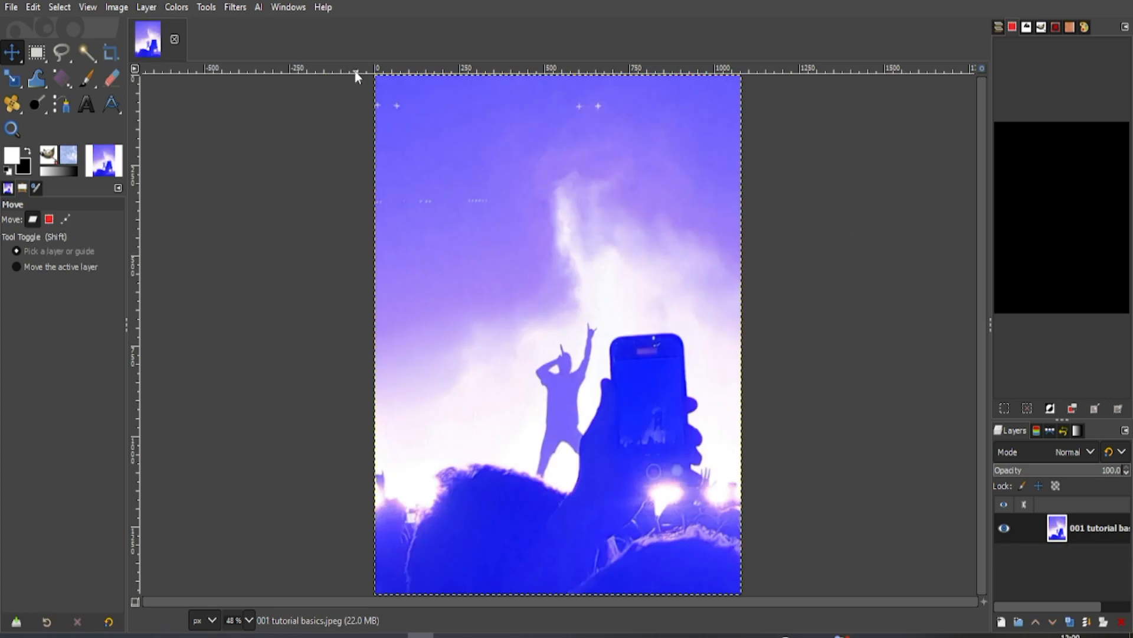
Open 002 tutorial basics.jpg from the Documents folder as a separate image and fit it in the window.
{"action": "left_click", "coordinate": [13, 8]}
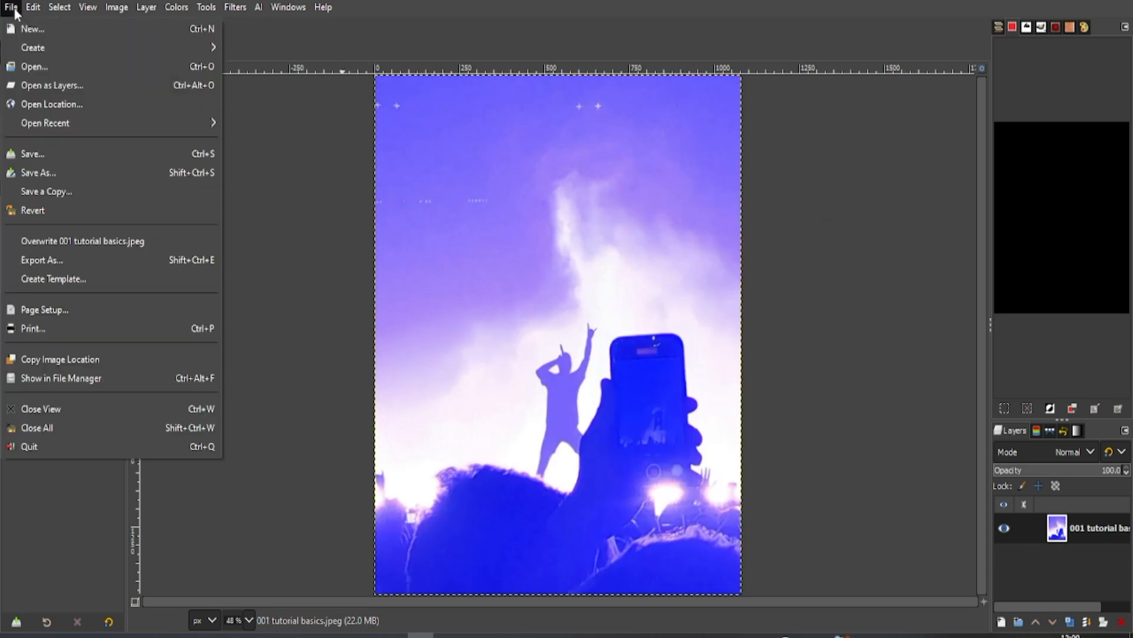
{"action": "left_click", "coordinate": [34, 67]}
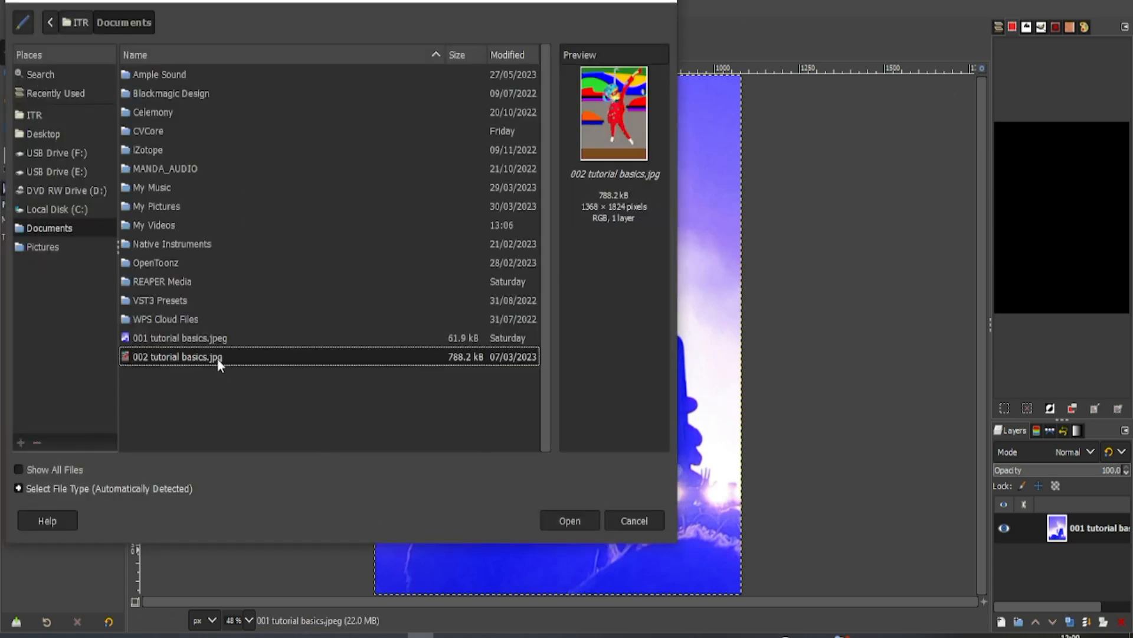
{"action": "left_click", "coordinate": [577, 518]}
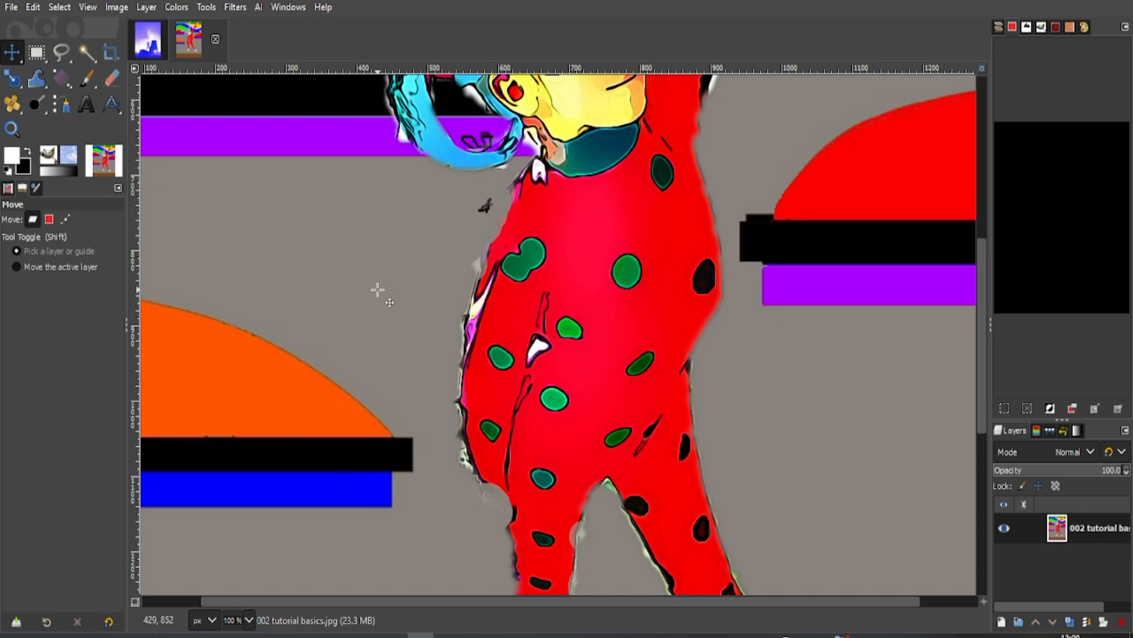
{"action": "key", "text": "shift+ctrl+j"}
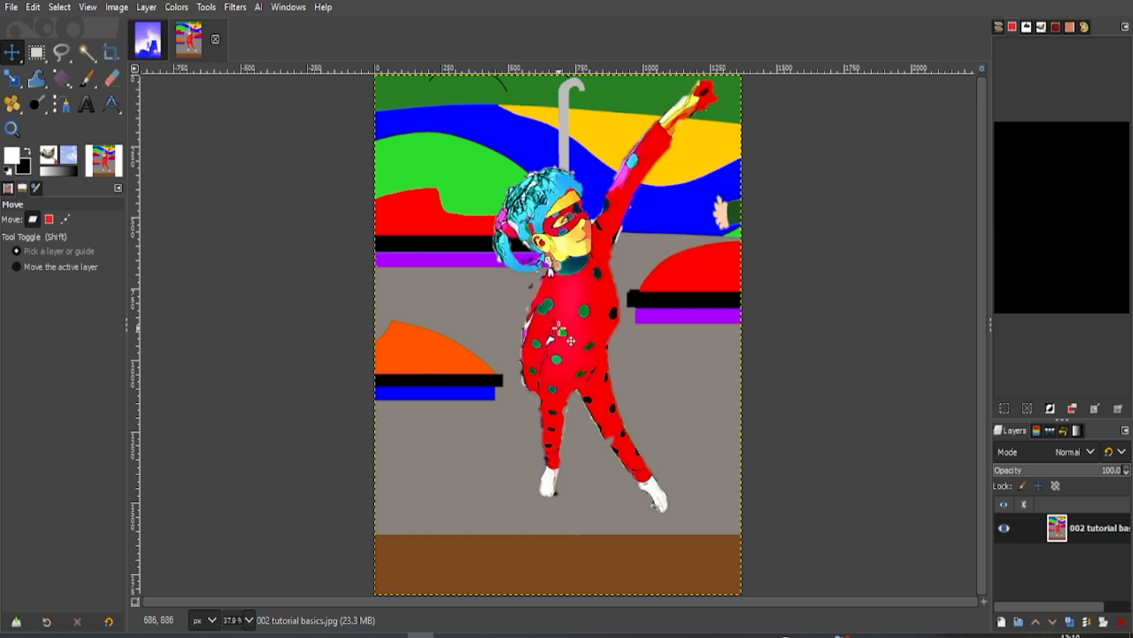
Try moving the 002 tutorial basics layer sideways on its canvas and undo the move.
{"action": "left_click_drag", "start_coordinate": [561, 306], "coordinate": [673, 299]}
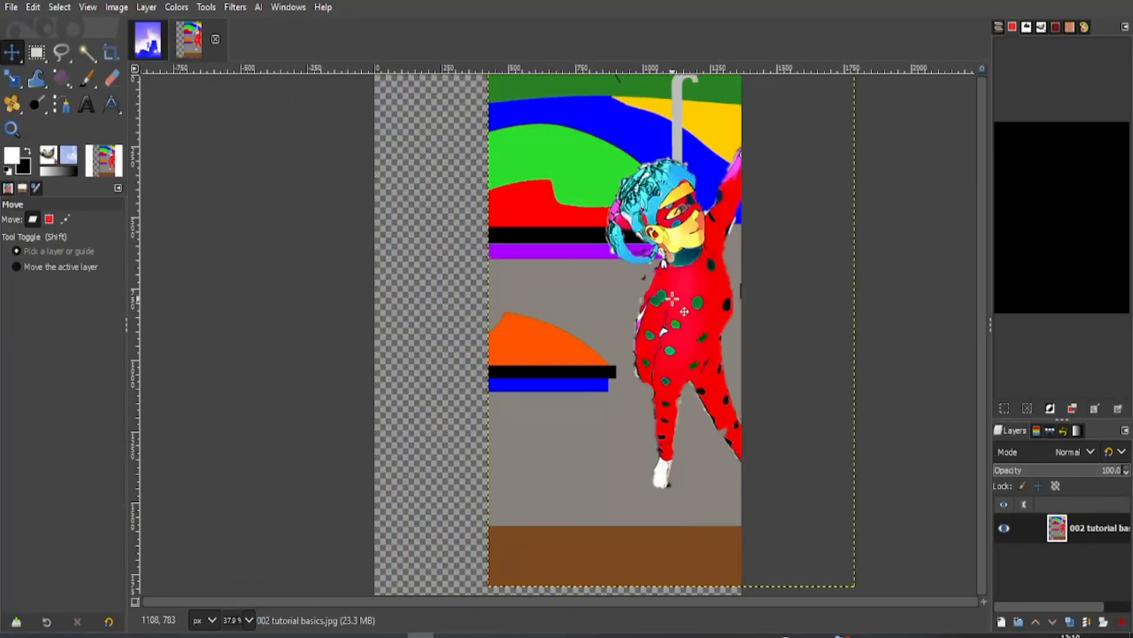
{"action": "key", "text": "ctrl"}
{"action": "key", "text": "ctrl+z"}
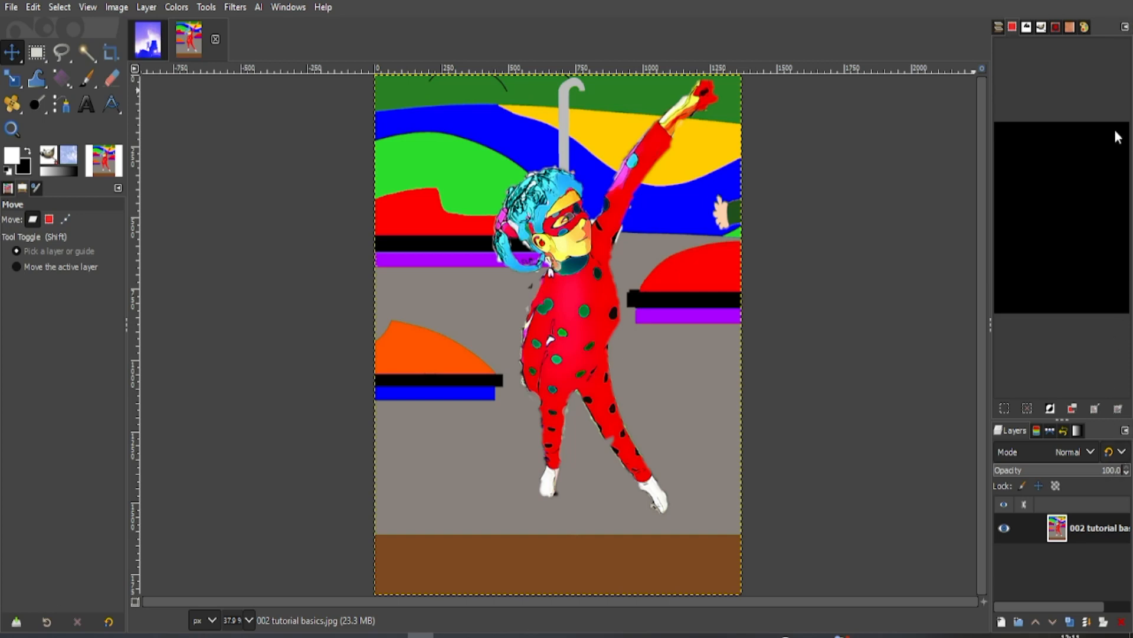
{"action": "left_click", "coordinate": [1125, 26]}
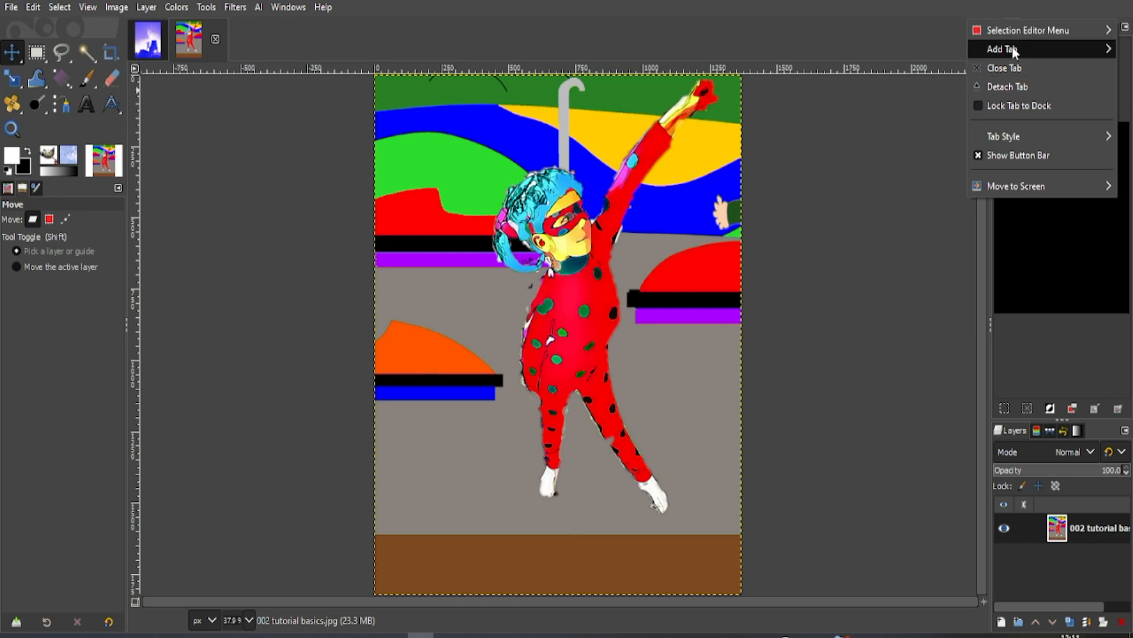
{"action": "mouse_move", "coordinate": [1013, 50]}
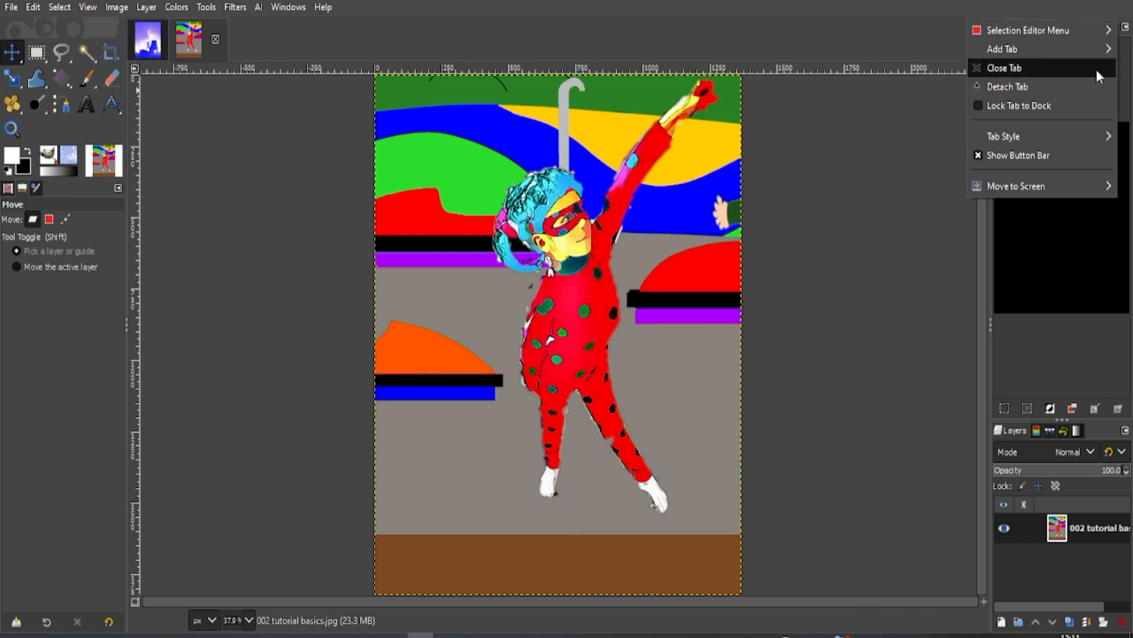
{"action": "mouse_move", "coordinate": [1056, 29]}
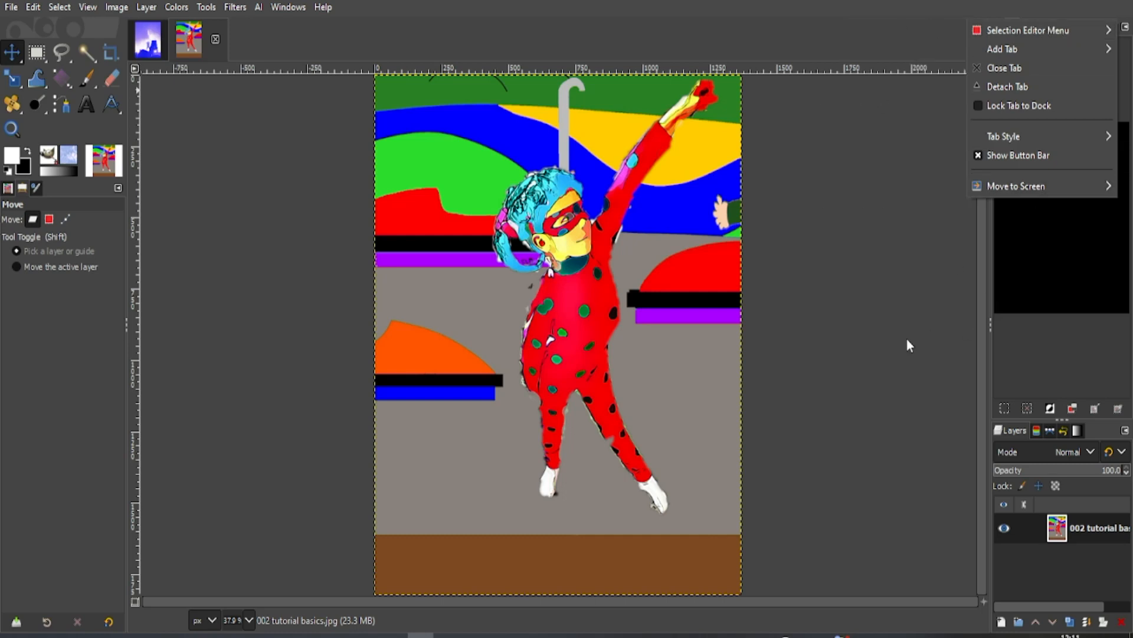
{"action": "left_click", "coordinate": [908, 338]}
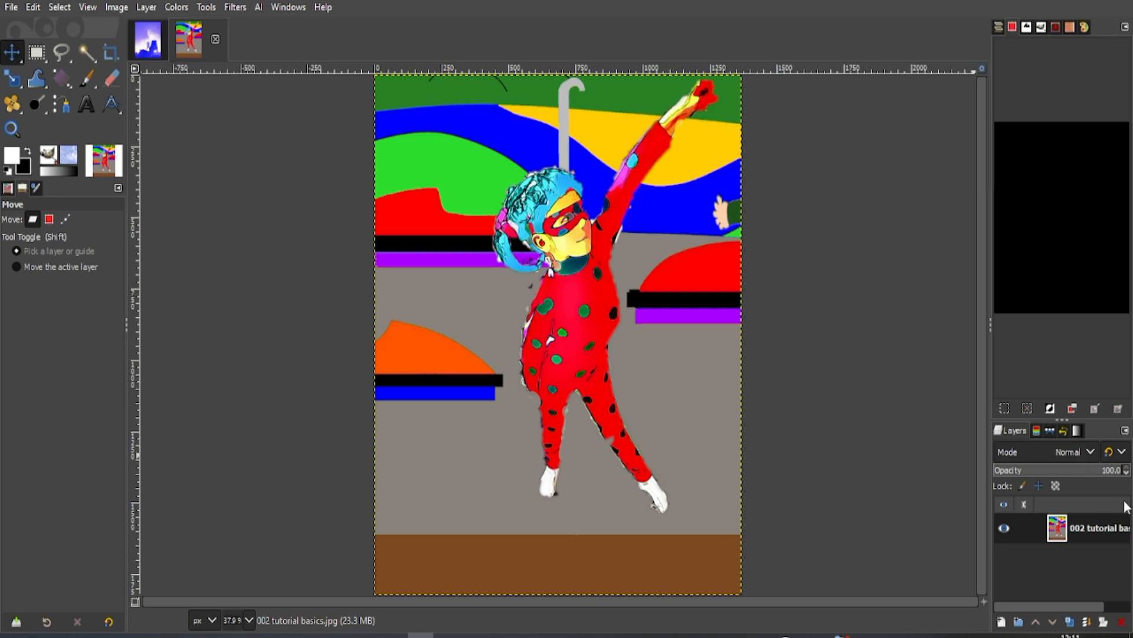
Copy the 002 tutorial basics layer onto the 001 concert image as a new layer.
{"action": "left_click", "coordinate": [1061, 527]}
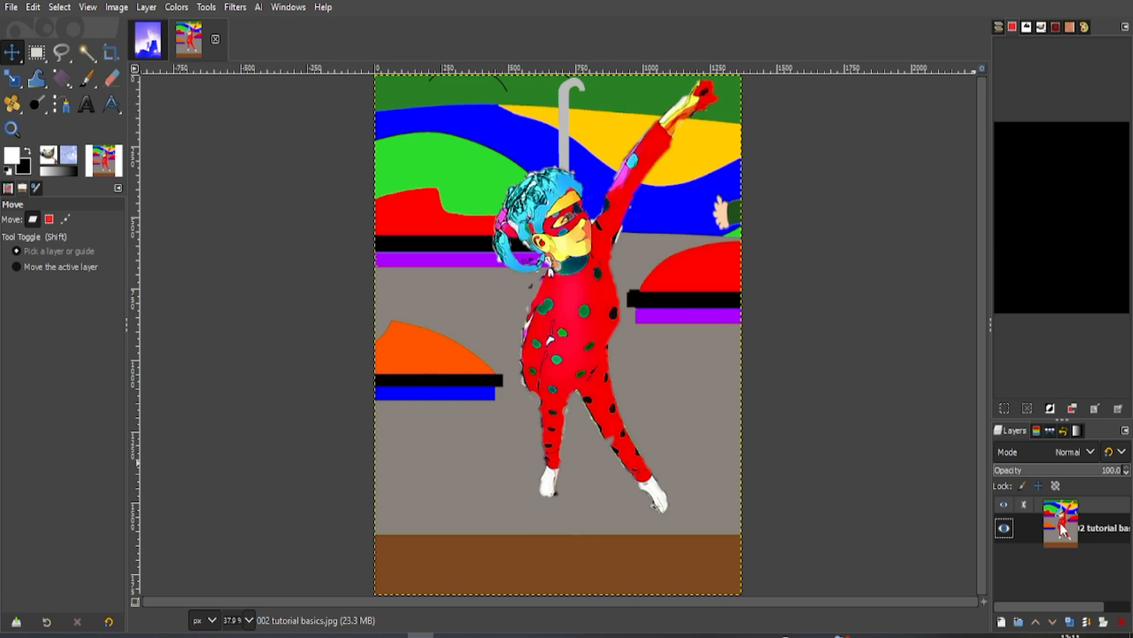
{"action": "left_click_drag", "start_coordinate": [1061, 523], "coordinate": [576, 368]}
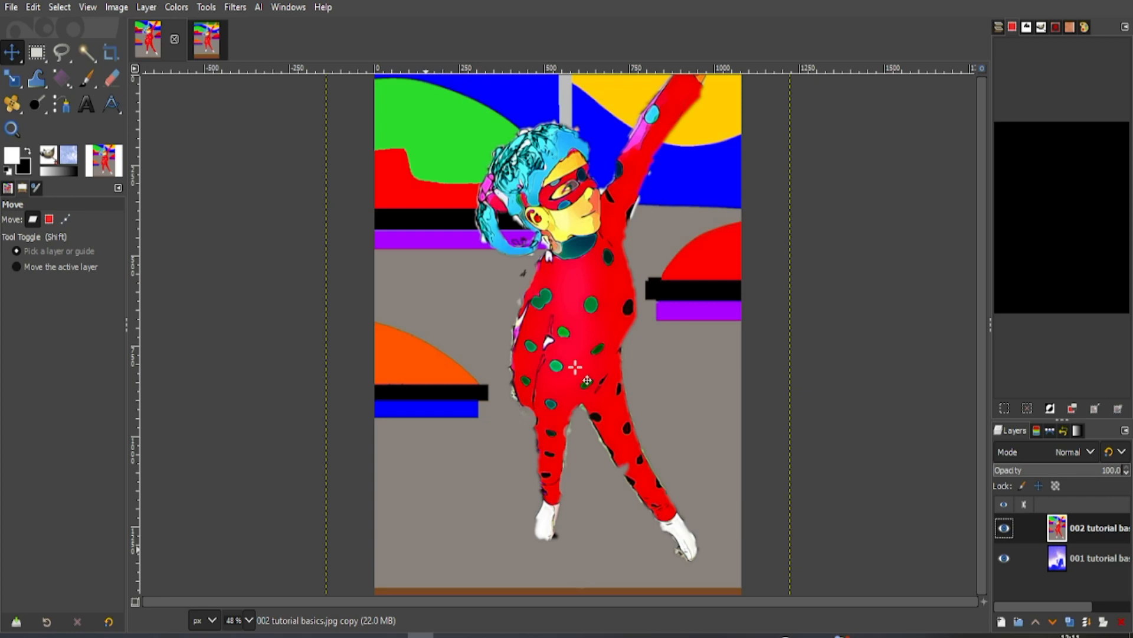
{"action": "left_click", "coordinate": [205, 7]}
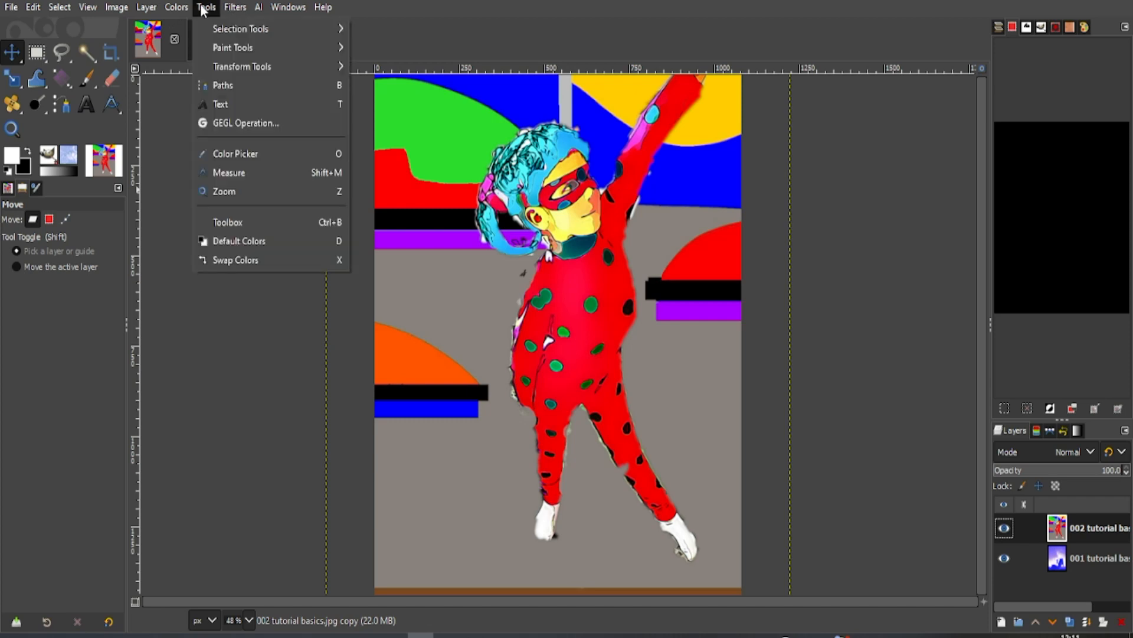
{"action": "mouse_move", "coordinate": [228, 66]}
{"action": "left_click", "coordinate": [63, 351]}
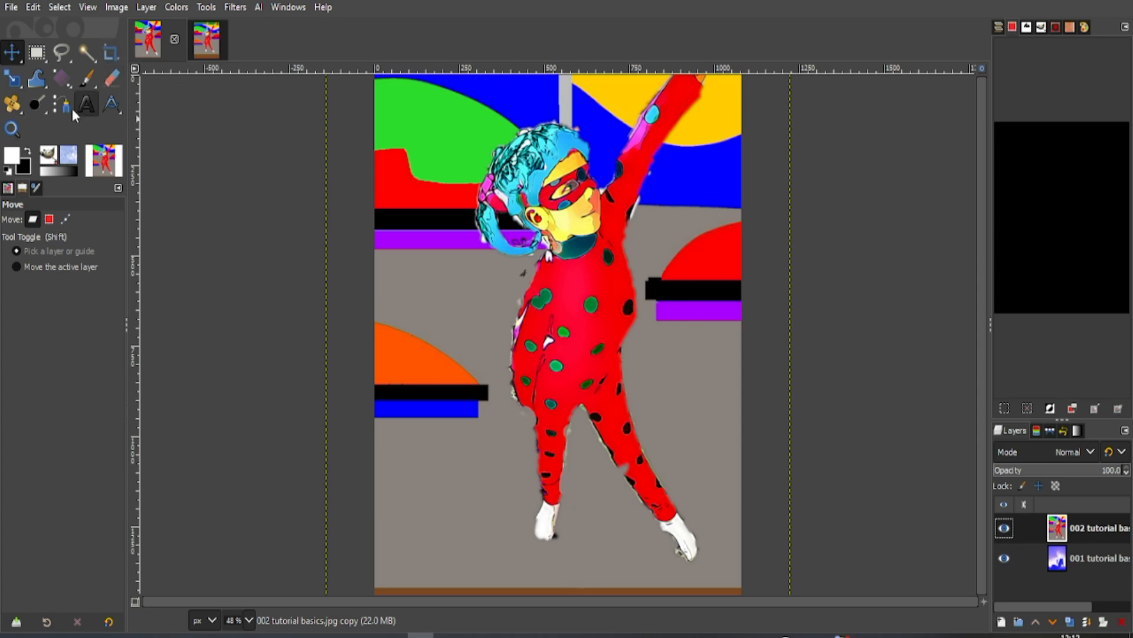
Scale the 002 tutorial basics layer down proportionally to 810 × 1080 px with the Scale tool.
{"action": "left_click", "coordinate": [9, 87]}
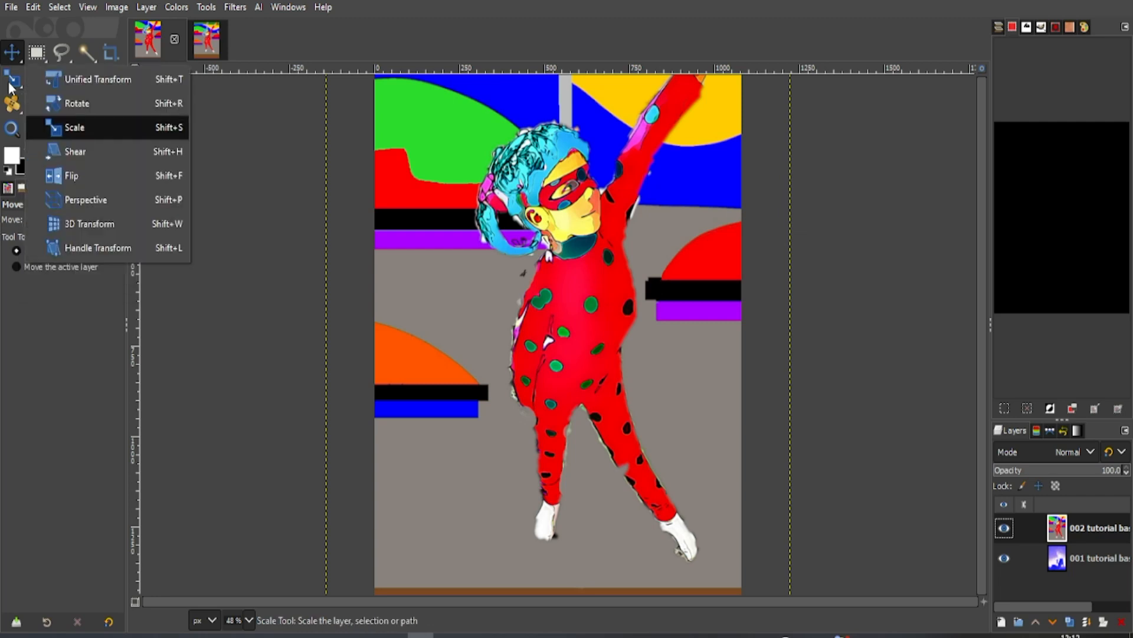
{"action": "left_click", "coordinate": [78, 82]}
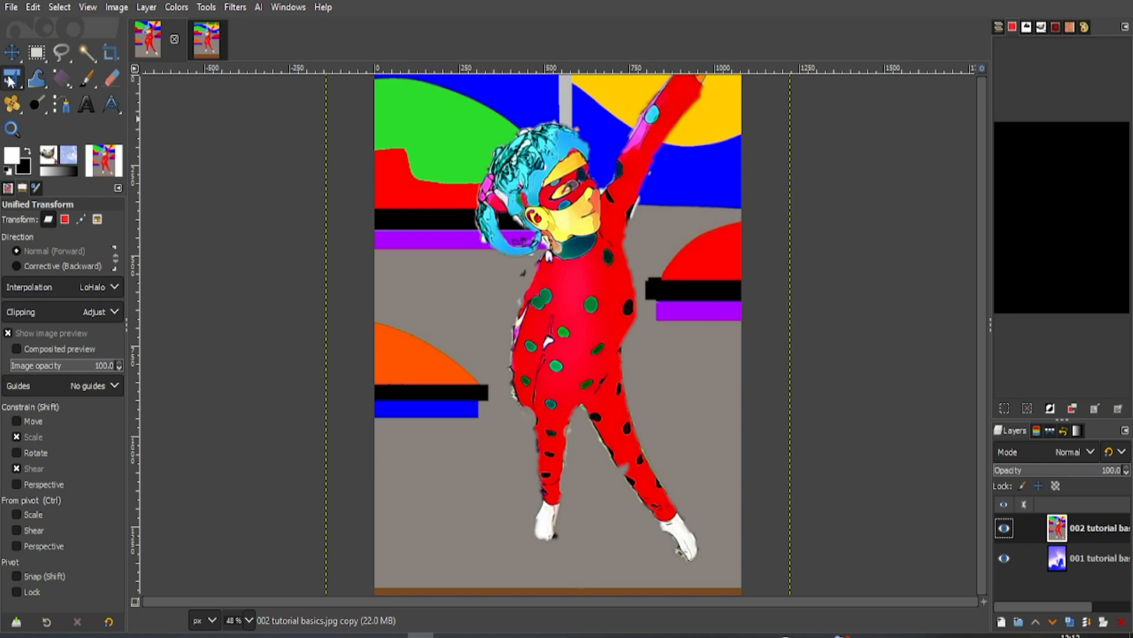
{"action": "left_click_drag", "start_coordinate": [10, 81], "coordinate": [47, 126]}
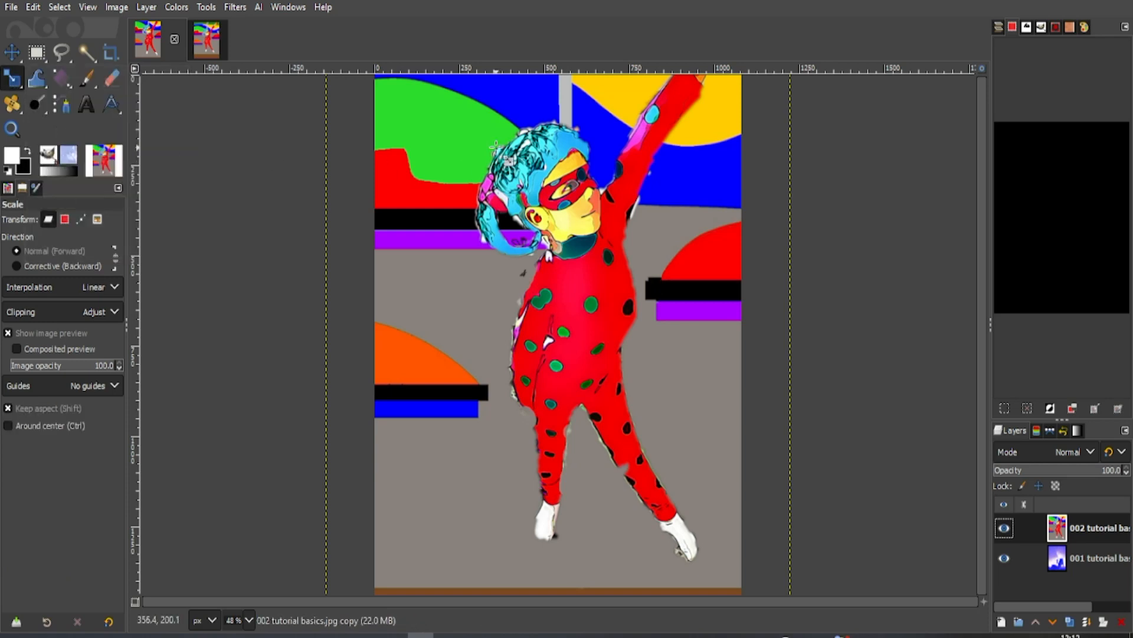
{"action": "left_click", "coordinate": [496, 146]}
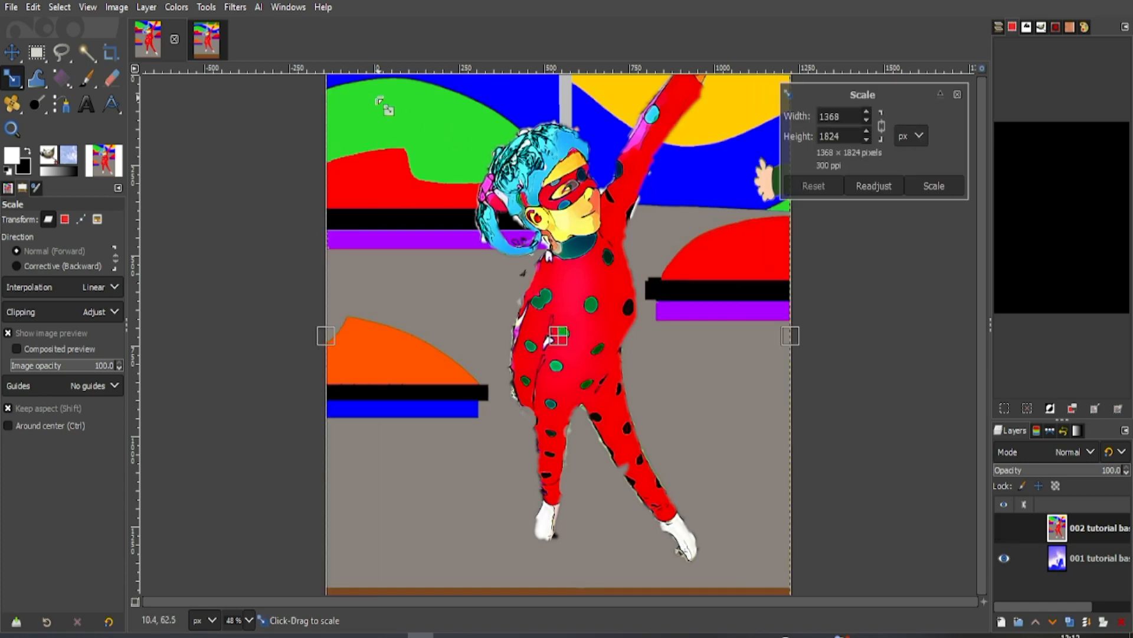
{"action": "left_click_drag", "start_coordinate": [361, 106], "coordinate": [564, 313]}
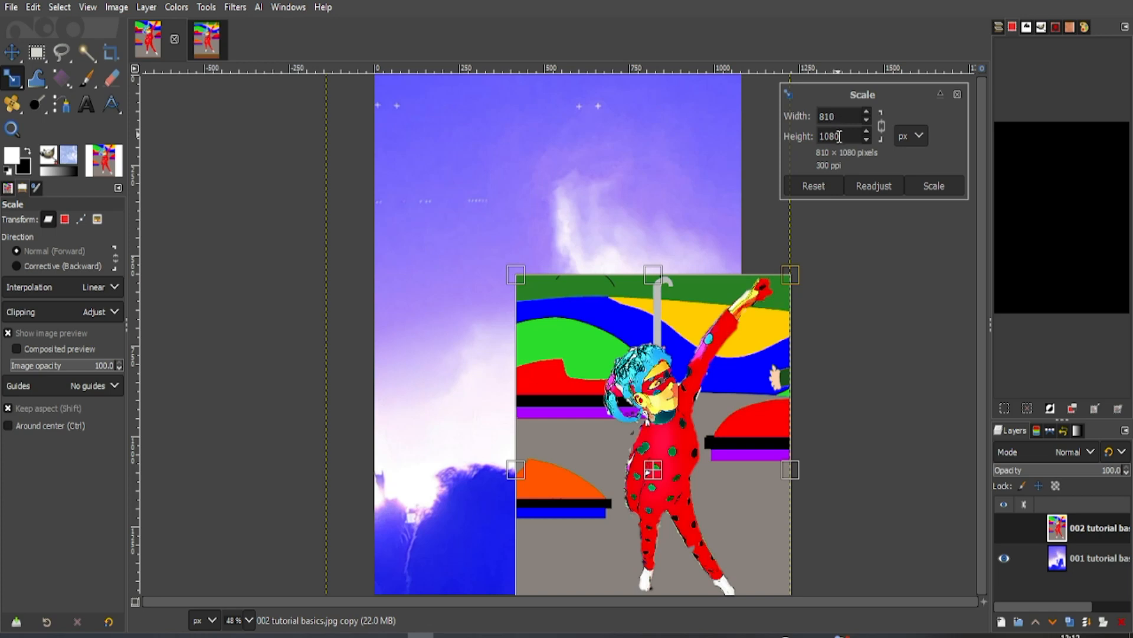
Unlink the layer's width and height so they can be scaled independently.
{"action": "left_click", "coordinate": [882, 127]}
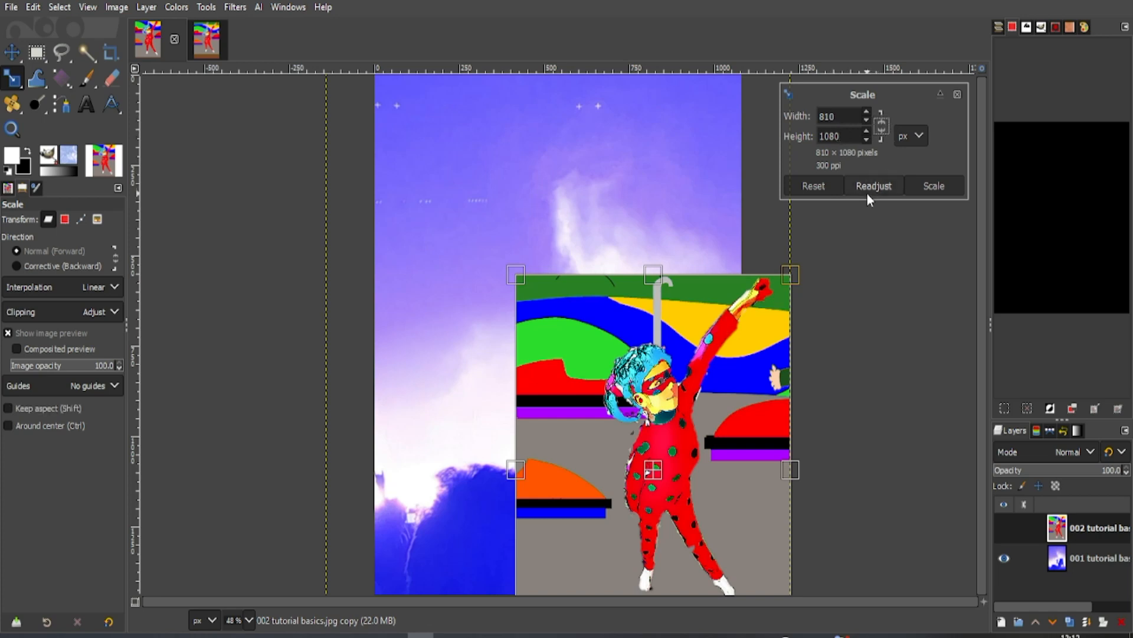
{"action": "left_click", "coordinate": [882, 127]}
{"action": "left_click", "coordinate": [882, 127]}
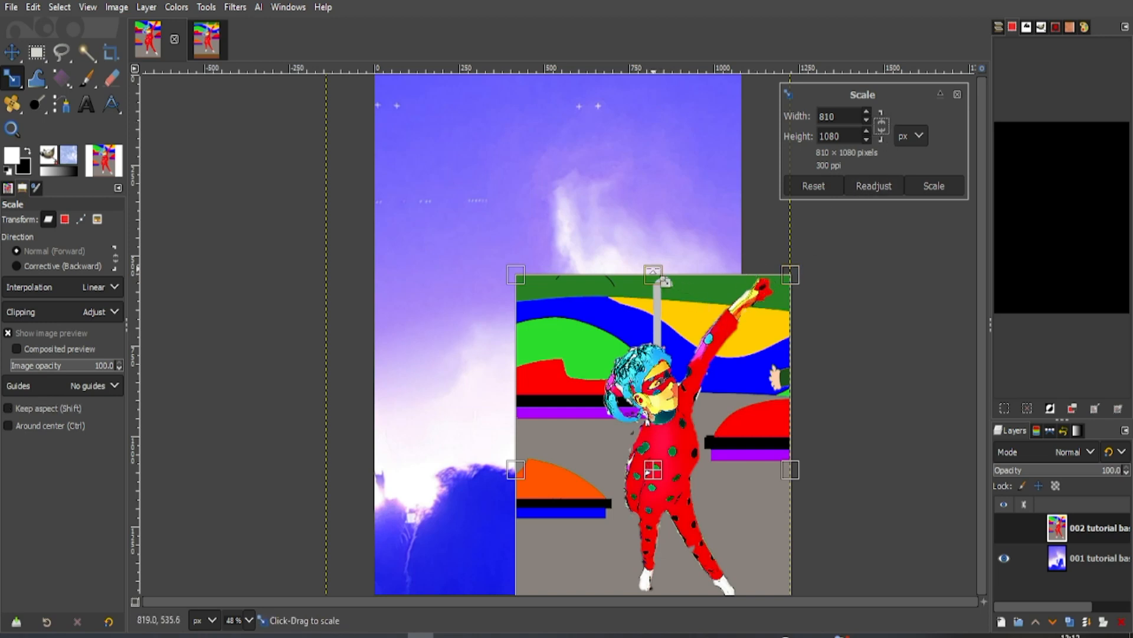
Try stretching the layer to 1515 px high and narrowing it to 574 px, and undo both changes.
{"action": "left_click_drag", "start_coordinate": [653, 274], "coordinate": [643, 118]}
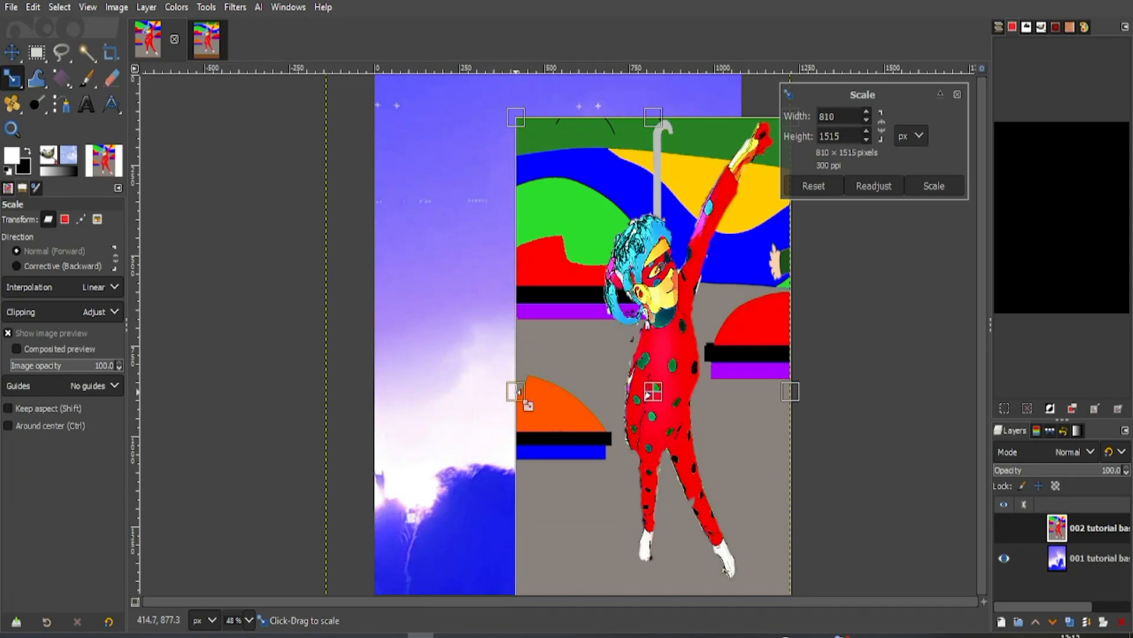
{"action": "left_click_drag", "start_coordinate": [532, 395], "coordinate": [597, 403]}
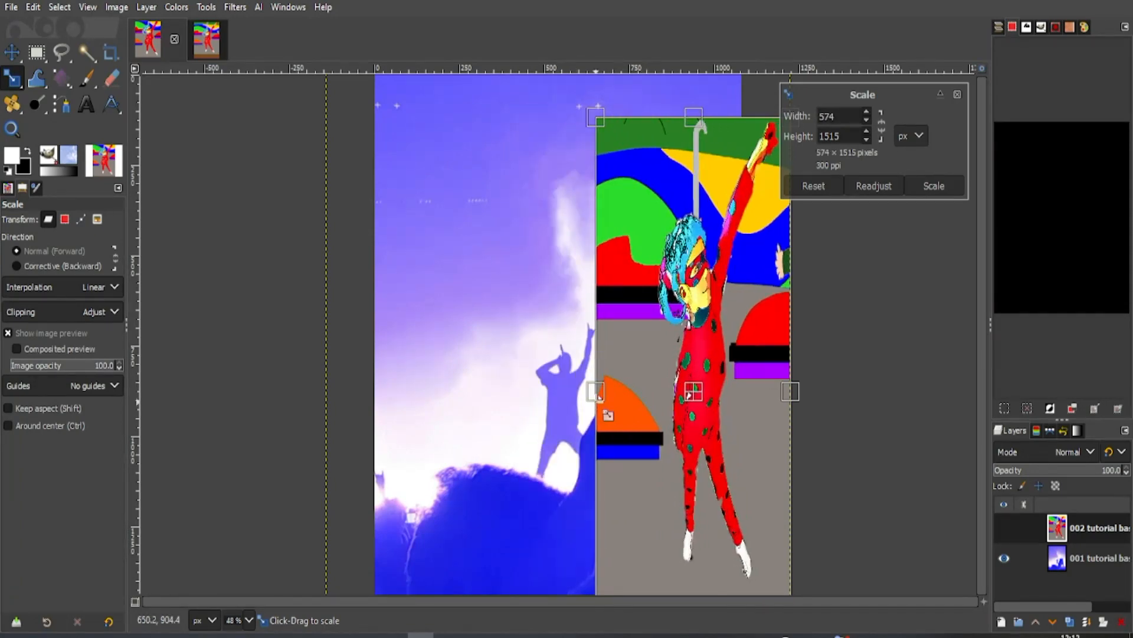
{"action": "key", "text": "ctrl+z"}
{"action": "key", "text": "ctrl+z"}
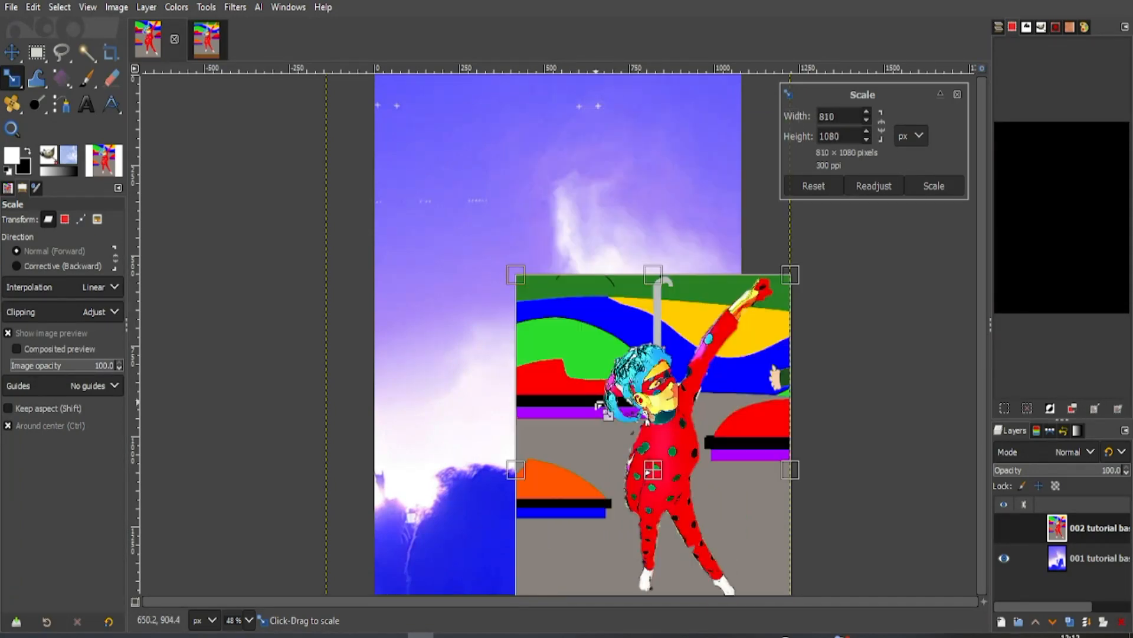
Apply the 810 × 1080 px scaling and lower the 002 tutorial basics layer's opacity to about 58.8.
{"action": "left_click", "coordinate": [939, 187]}
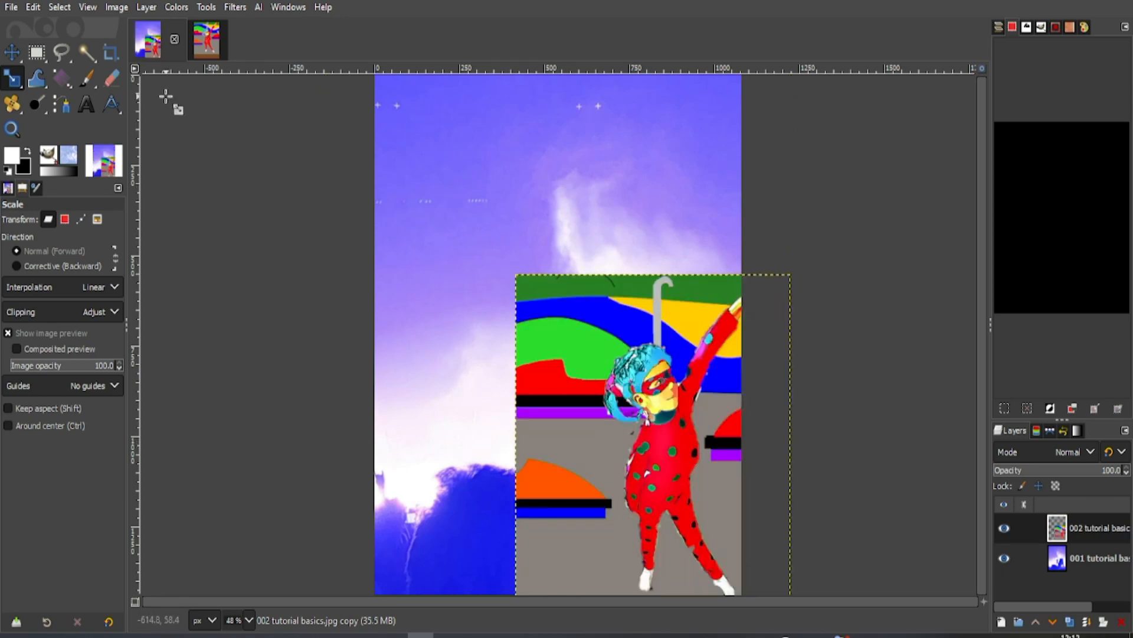
{"action": "left_click", "coordinate": [14, 80]}
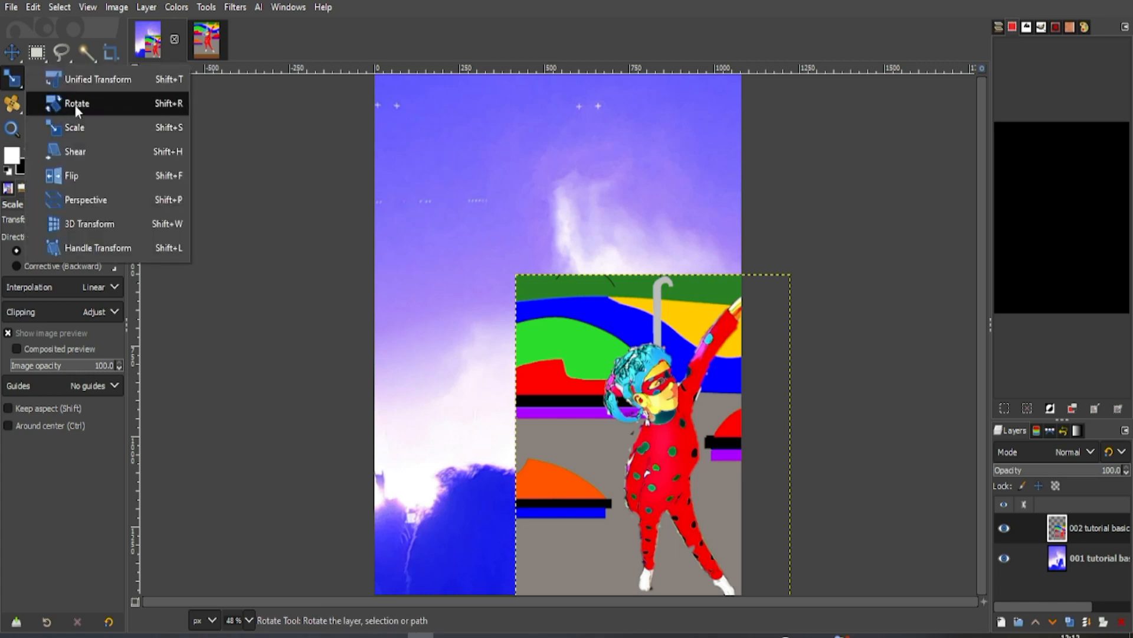
{"action": "left_click", "coordinate": [71, 129]}
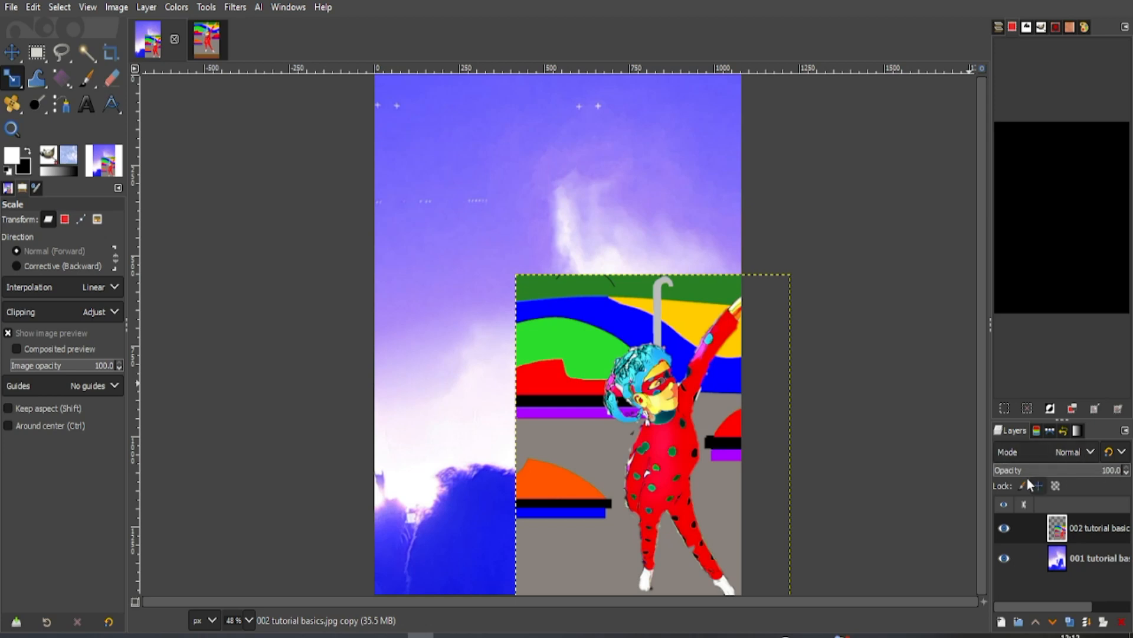
{"action": "left_click_drag", "start_coordinate": [1113, 472], "coordinate": [1067, 472]}
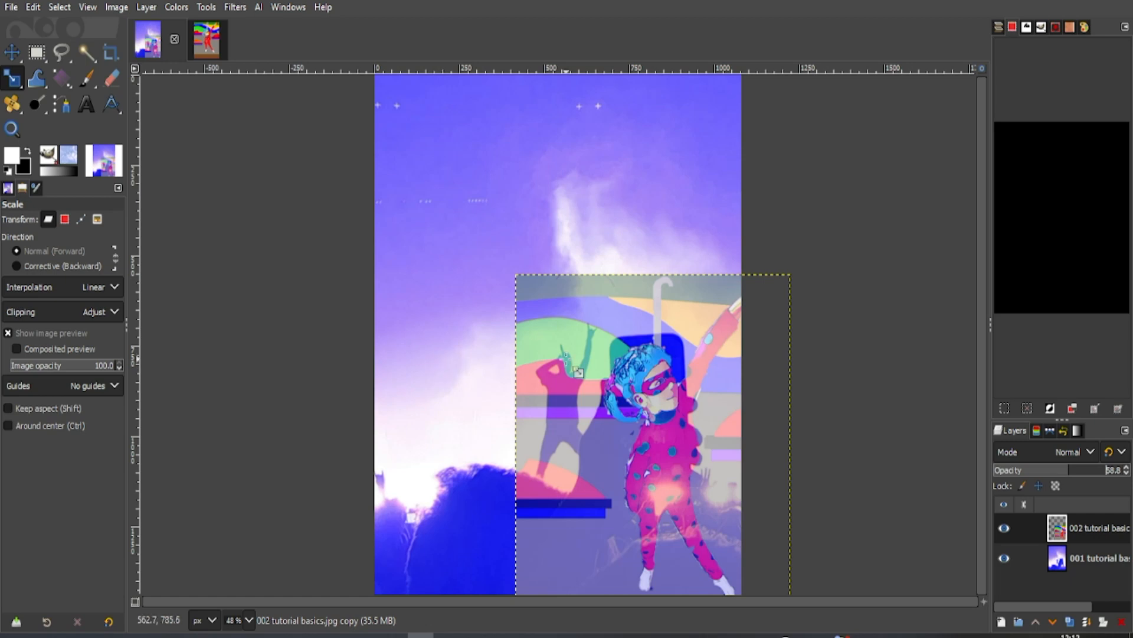
Scale the semi-transparent layer to about 176 × 419 px so it sits over the raised phone's screen.
{"action": "left_click", "coordinate": [578, 372]}
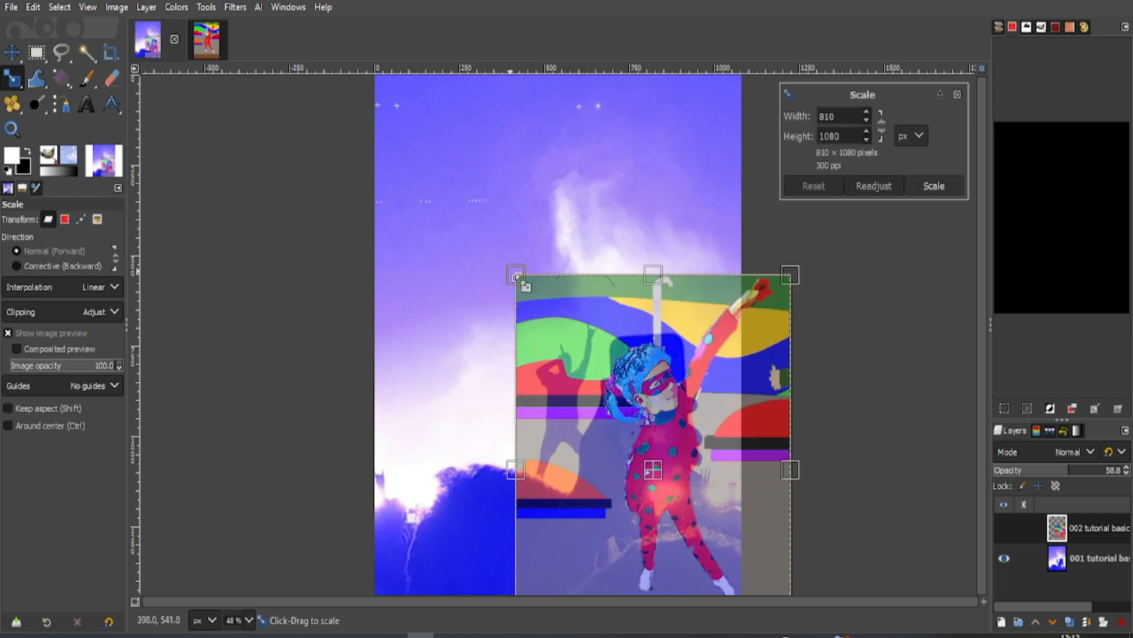
{"action": "left_click_drag", "start_coordinate": [517, 277], "coordinate": [616, 360]}
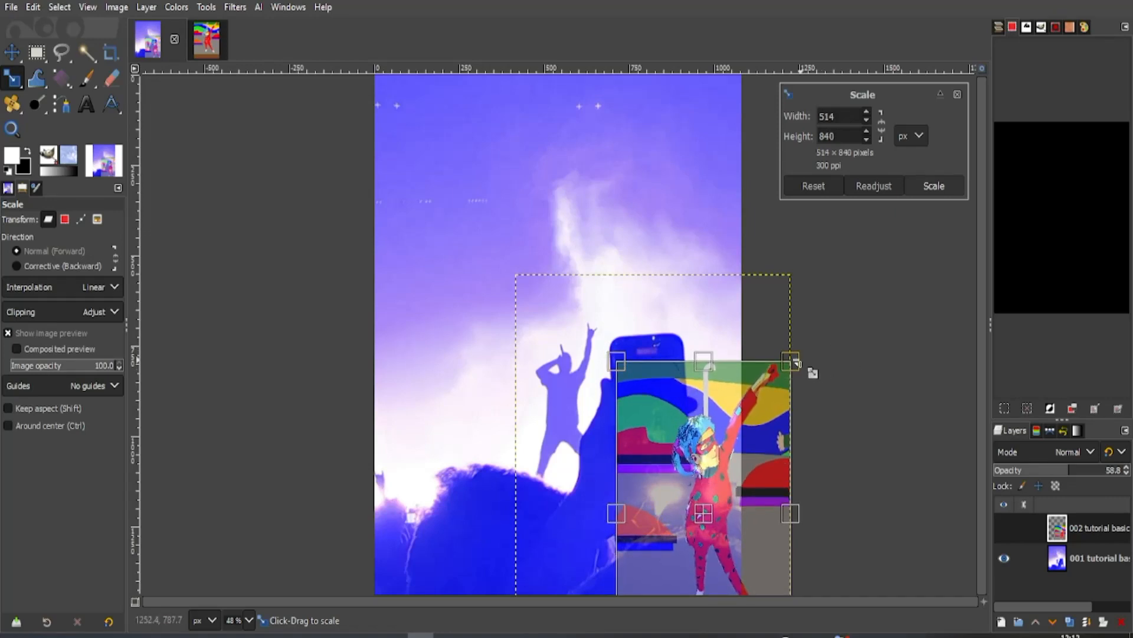
{"action": "left_click_drag", "start_coordinate": [797, 362], "coordinate": [661, 485]}
{"action": "left_click_drag", "start_coordinate": [650, 575], "coordinate": [655, 454]}
{"action": "left_click_drag", "start_coordinate": [683, 544], "coordinate": [697, 525]}
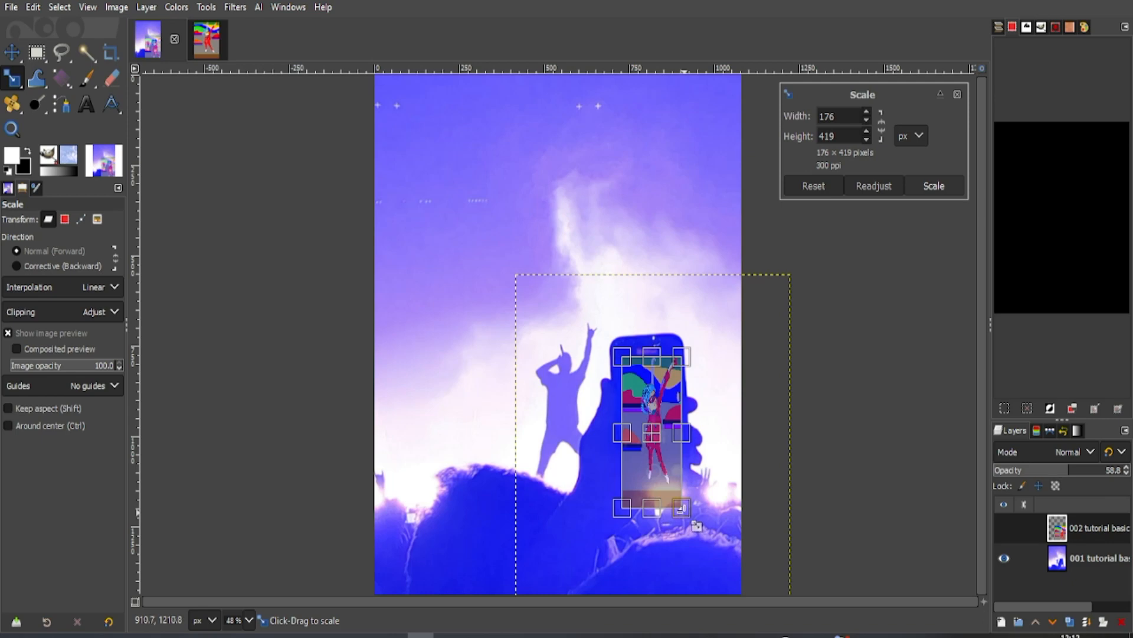
{"action": "left_click", "coordinate": [934, 186]}
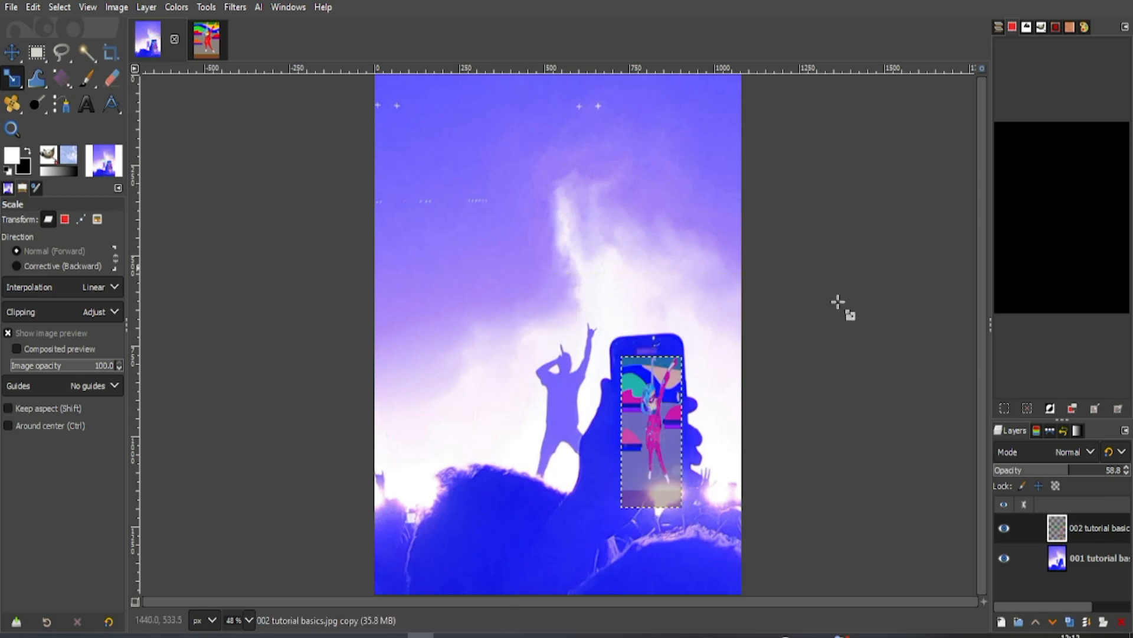
Rotate the small layer about its center by about -9.68 degrees to follow the phone's tilt.
{"action": "left_click", "coordinate": [18, 83]}
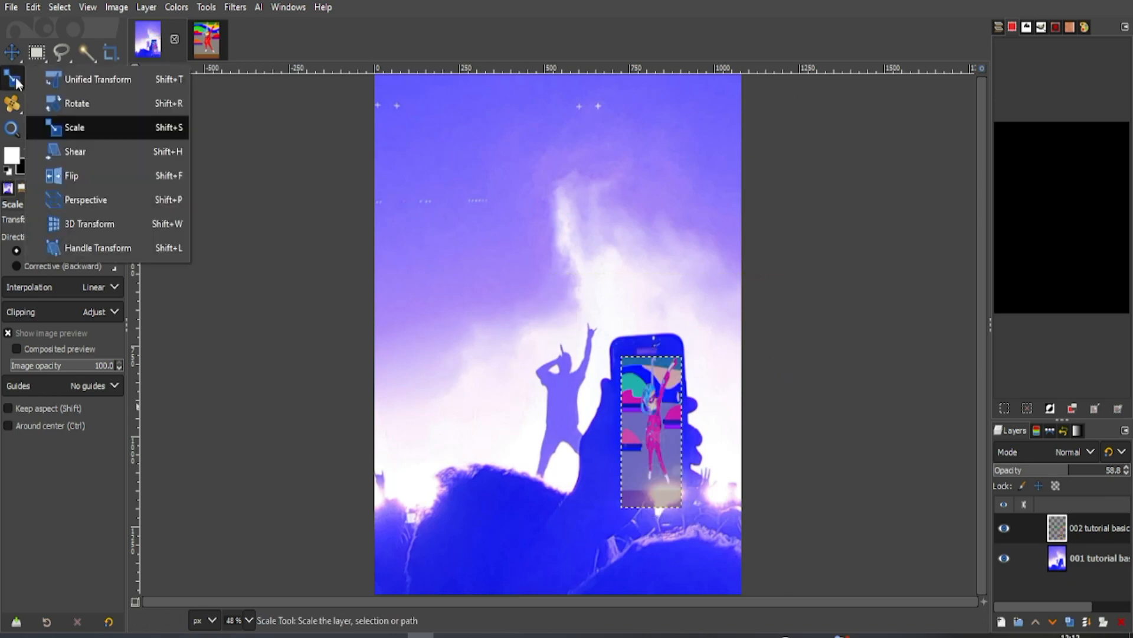
{"action": "left_click", "coordinate": [103, 102]}
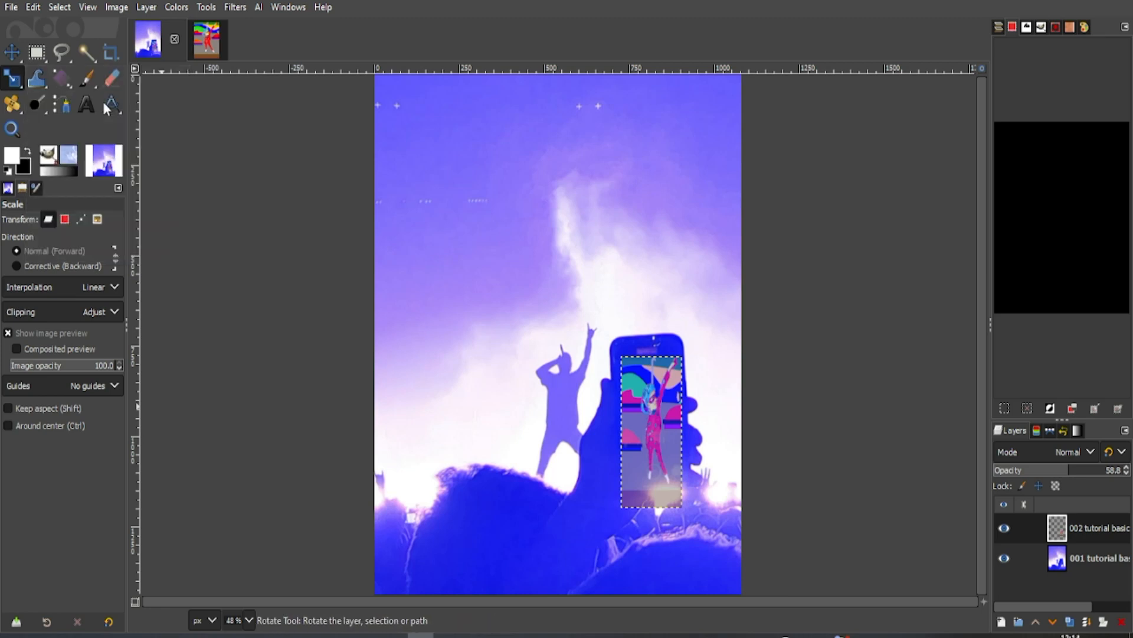
{"action": "left_click_drag", "start_coordinate": [632, 381], "coordinate": [625, 384]}
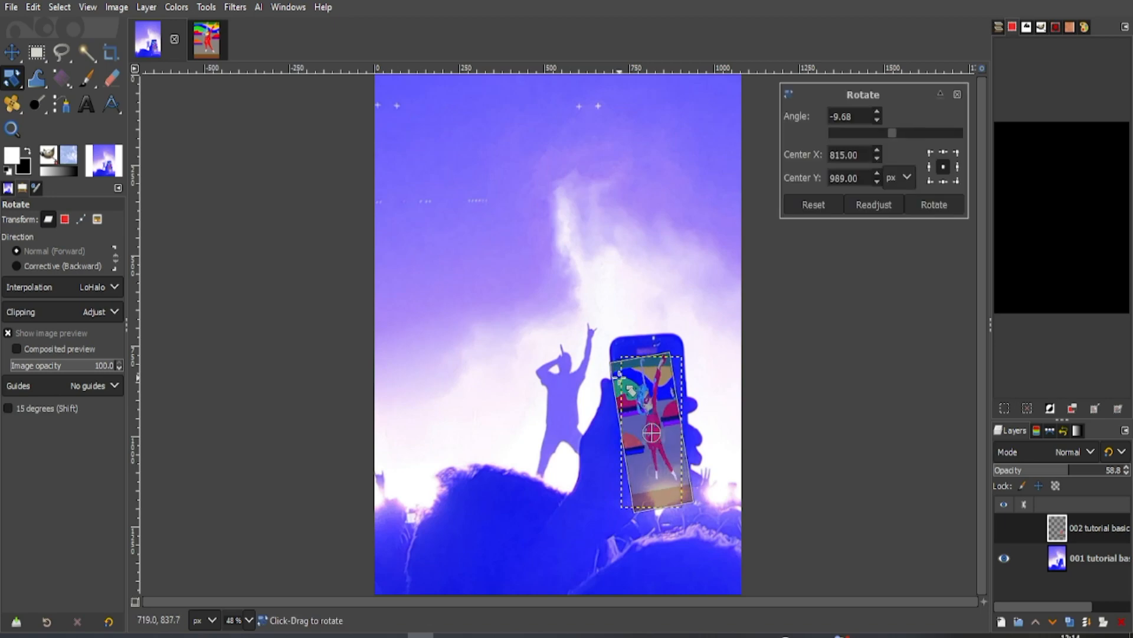
{"action": "key", "text": "Return"}
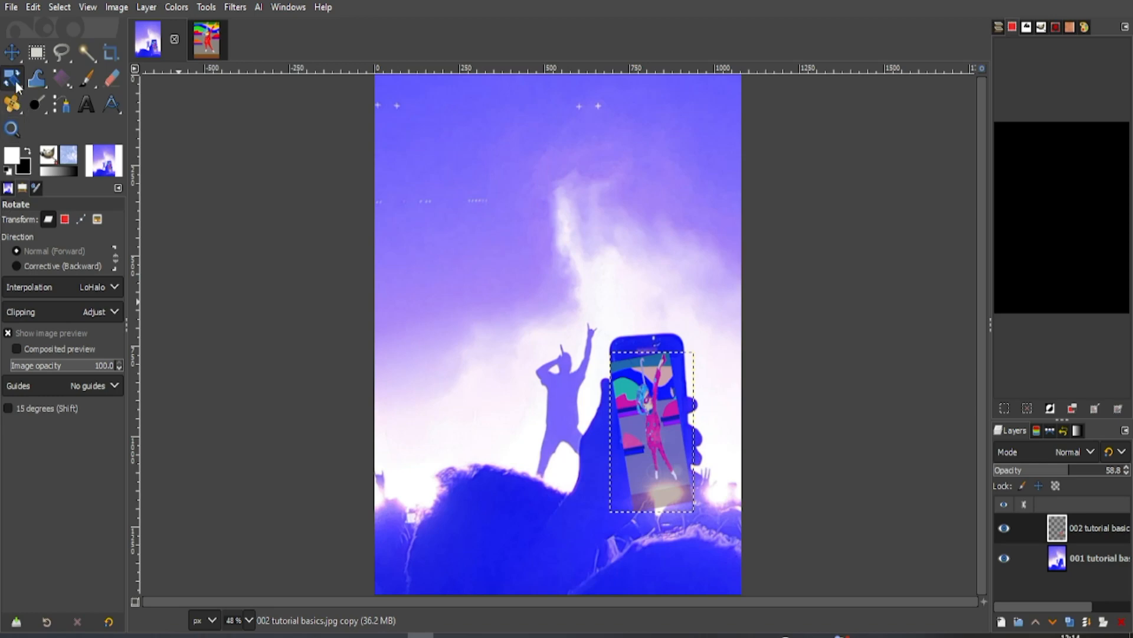
Start a Unified Transform on the 002 tutorial basics layer and roughly pull its corners toward the raised phone's screen corners.
{"action": "right_click", "coordinate": [16, 87]}
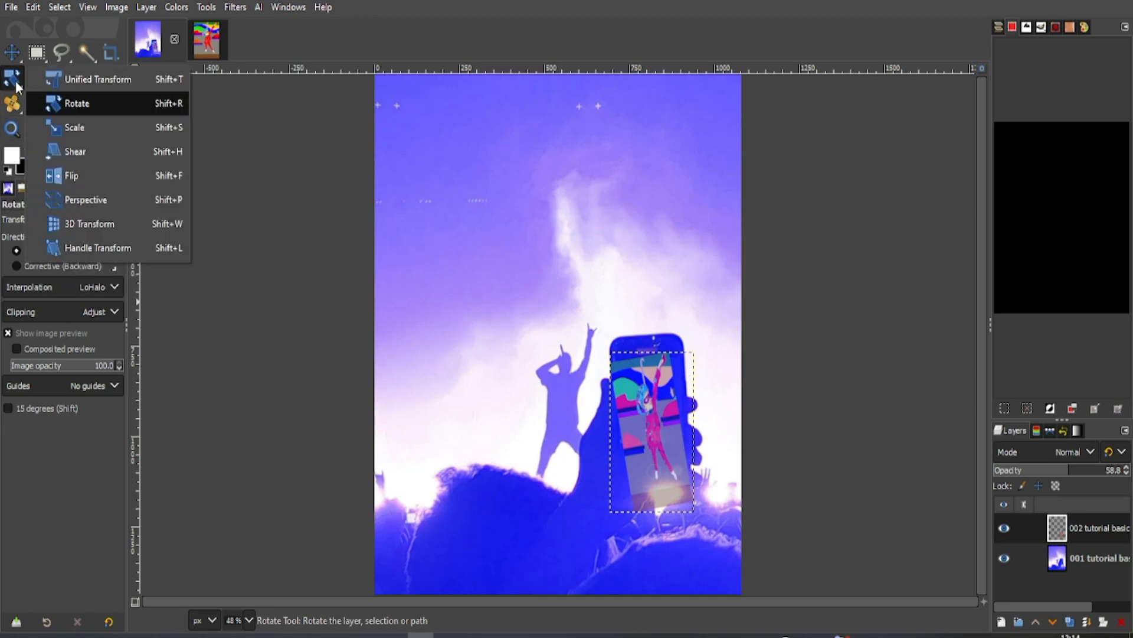
{"action": "left_click", "coordinate": [90, 84]}
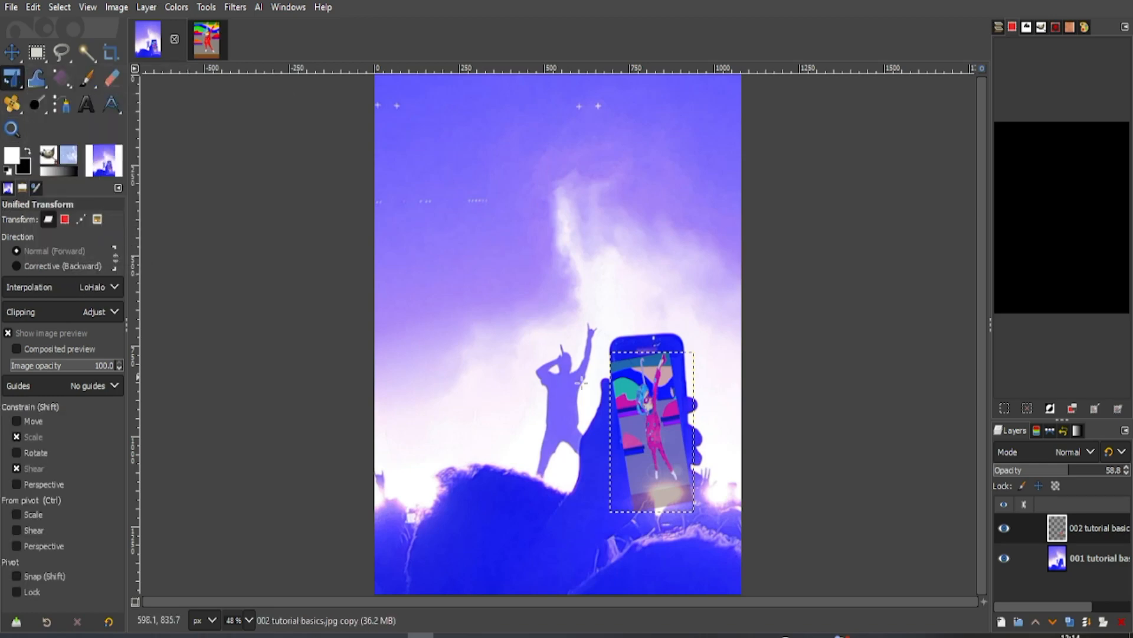
{"action": "left_click", "coordinate": [666, 440]}
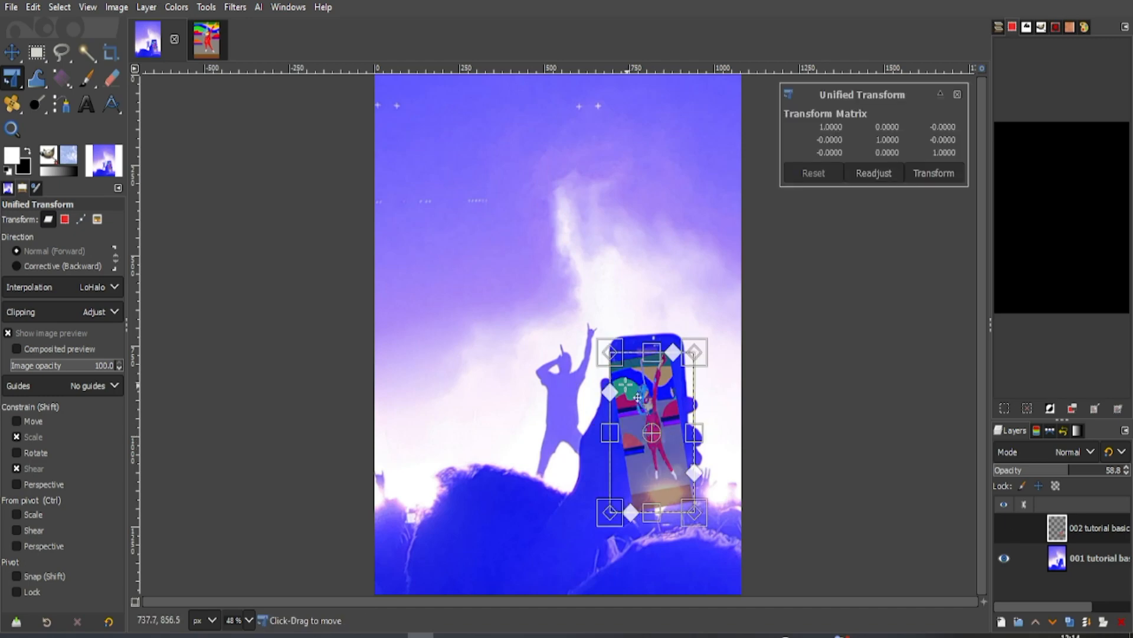
{"action": "mouse_move", "coordinate": [610, 353]}
{"action": "left_mouse_down"}
{"action": "mouse_move", "coordinate": [644, 410]}
{"action": "mouse_move", "coordinate": [613, 342]}
{"action": "left_mouse_up"}
{"action": "left_click_drag", "start_coordinate": [696, 353], "coordinate": [701, 359]}
{"action": "left_click_drag", "start_coordinate": [694, 511], "coordinate": [591, 498]}
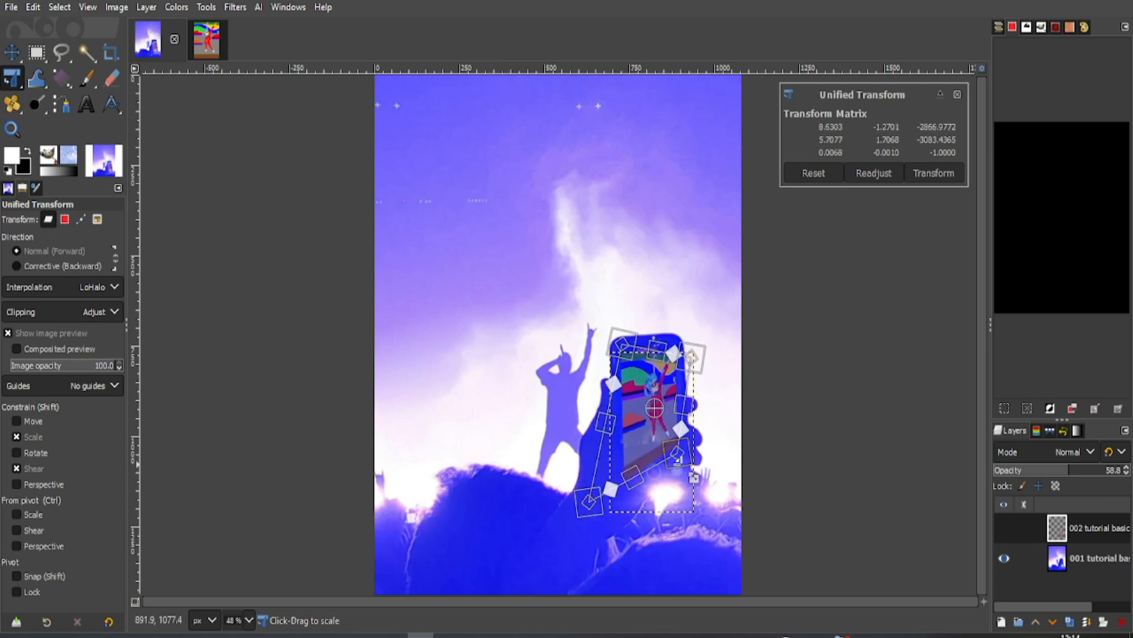
{"action": "left_click_drag", "start_coordinate": [679, 454], "coordinate": [678, 476]}
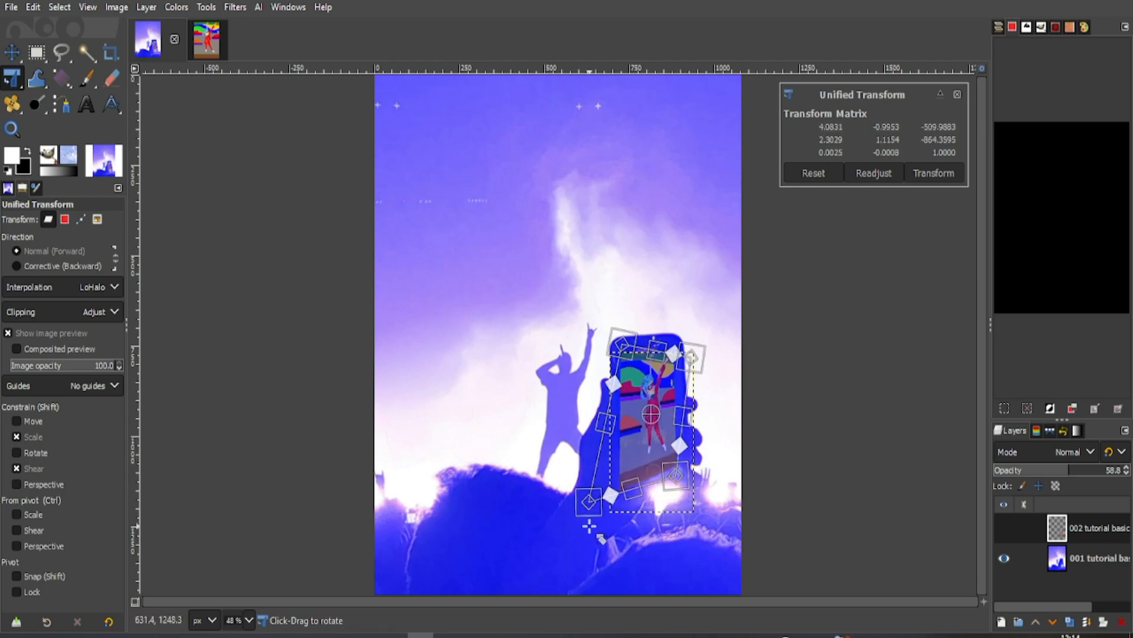
Fine-tune the layer's corners with the Unified Transform to match the phone screen, and apply the transform.
{"action": "left_click_drag", "start_coordinate": [591, 500], "coordinate": [604, 472]}
{"action": "left_click_drag", "start_coordinate": [618, 343], "coordinate": [614, 344]}
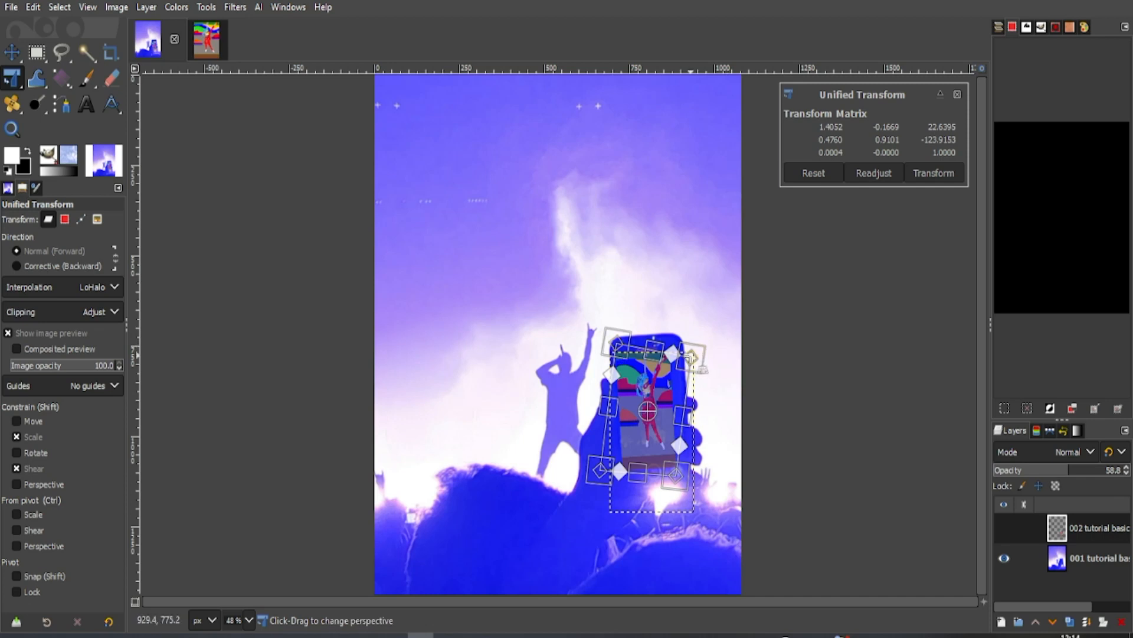
{"action": "left_click_drag", "start_coordinate": [703, 368], "coordinate": [706, 359]}
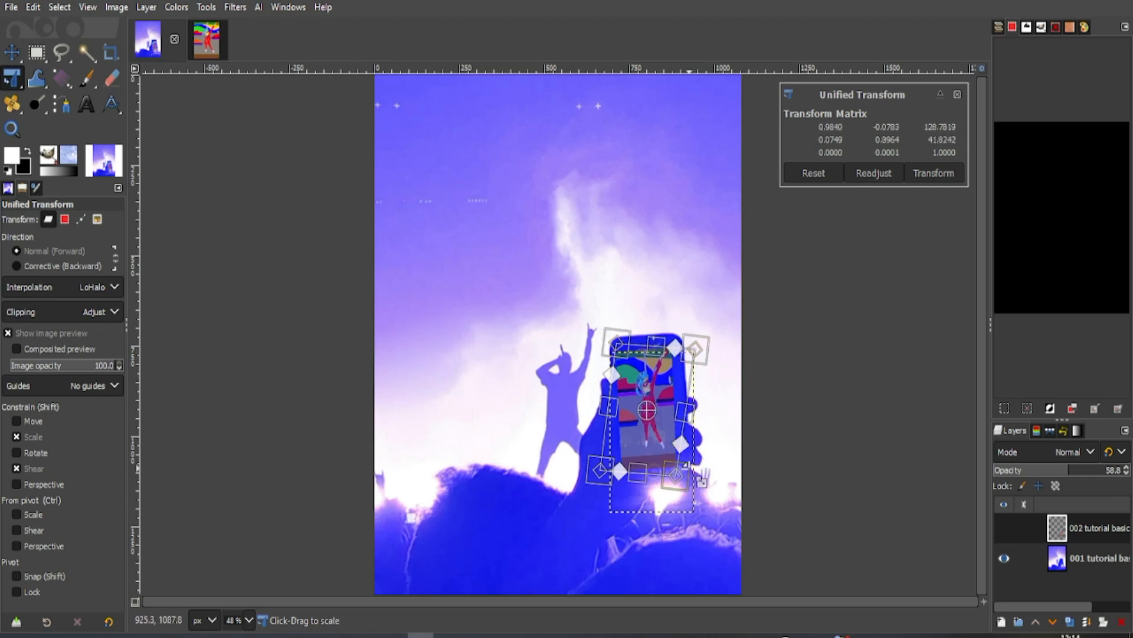
{"action": "left_click_drag", "start_coordinate": [676, 473], "coordinate": [687, 471]}
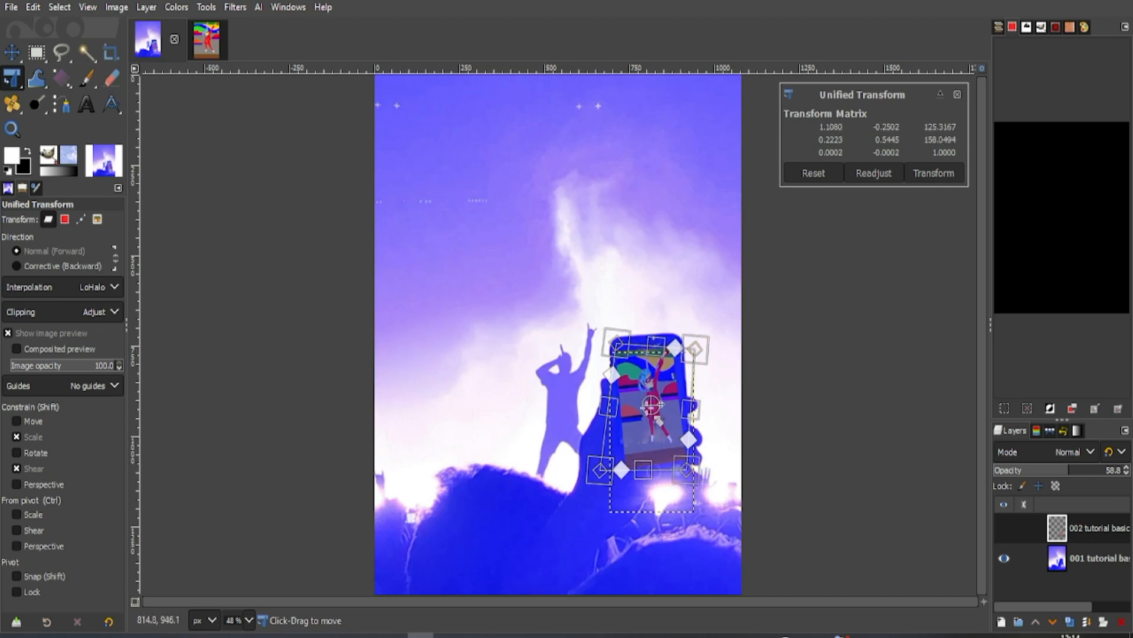
{"action": "left_click_drag", "start_coordinate": [613, 341], "coordinate": [612, 338]}
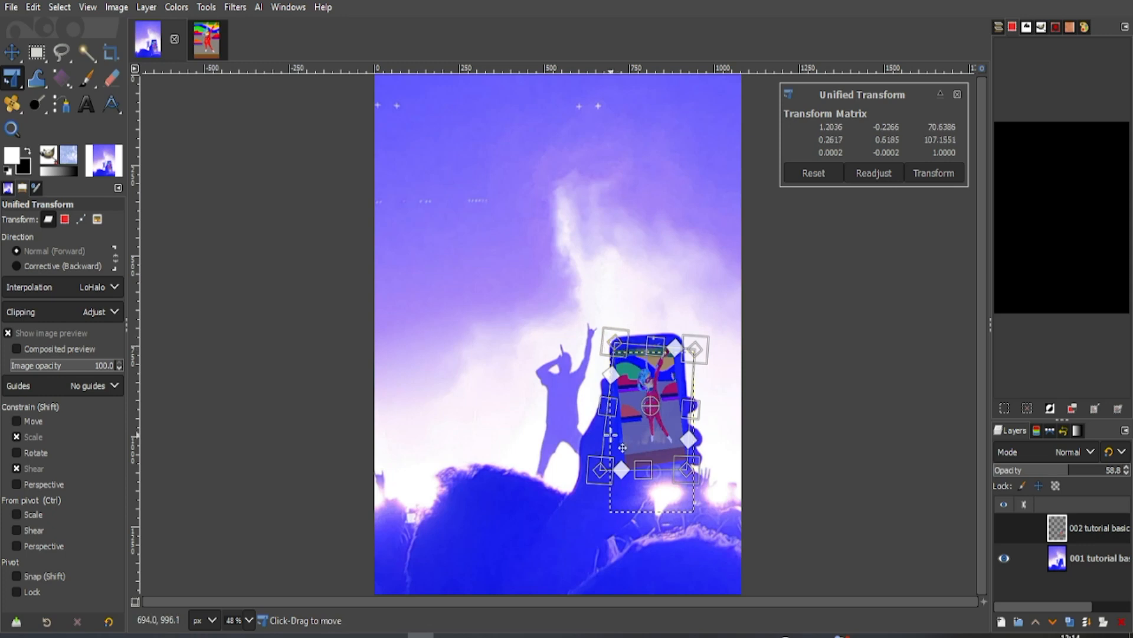
{"action": "left_click_drag", "start_coordinate": [599, 470], "coordinate": [593, 472]}
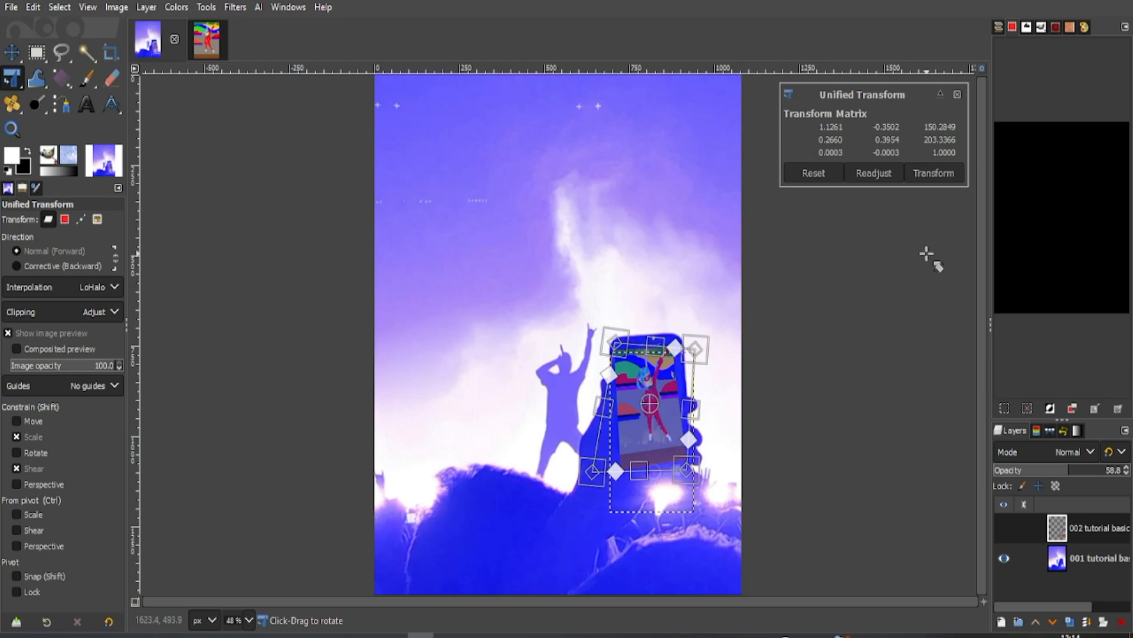
{"action": "key", "text": "Return"}
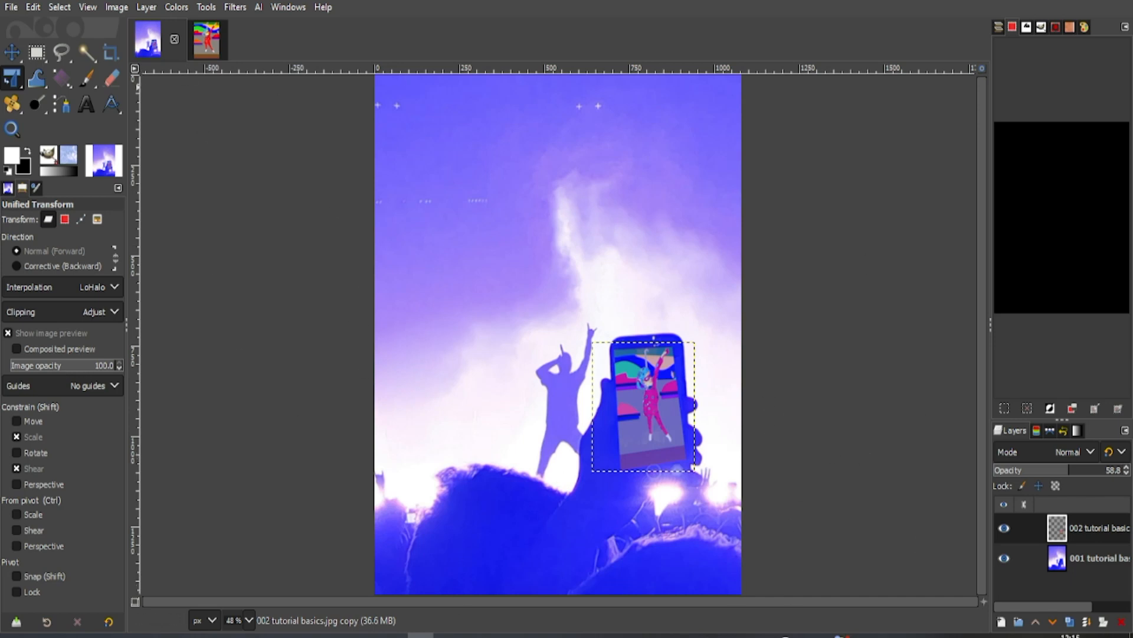
Draw a rectangular selection about 348 × 488 px in the sky above the dancing silhouette, and clear it.
{"action": "left_click", "coordinate": [35, 53]}
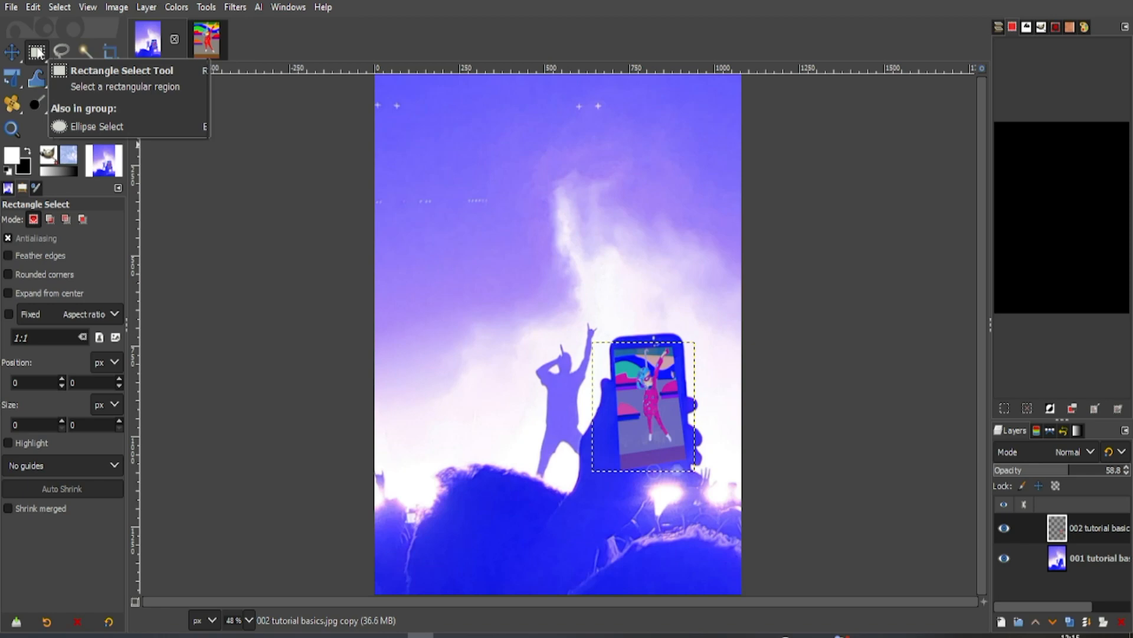
{"action": "left_click_drag", "start_coordinate": [462, 157], "coordinate": [582, 334]}
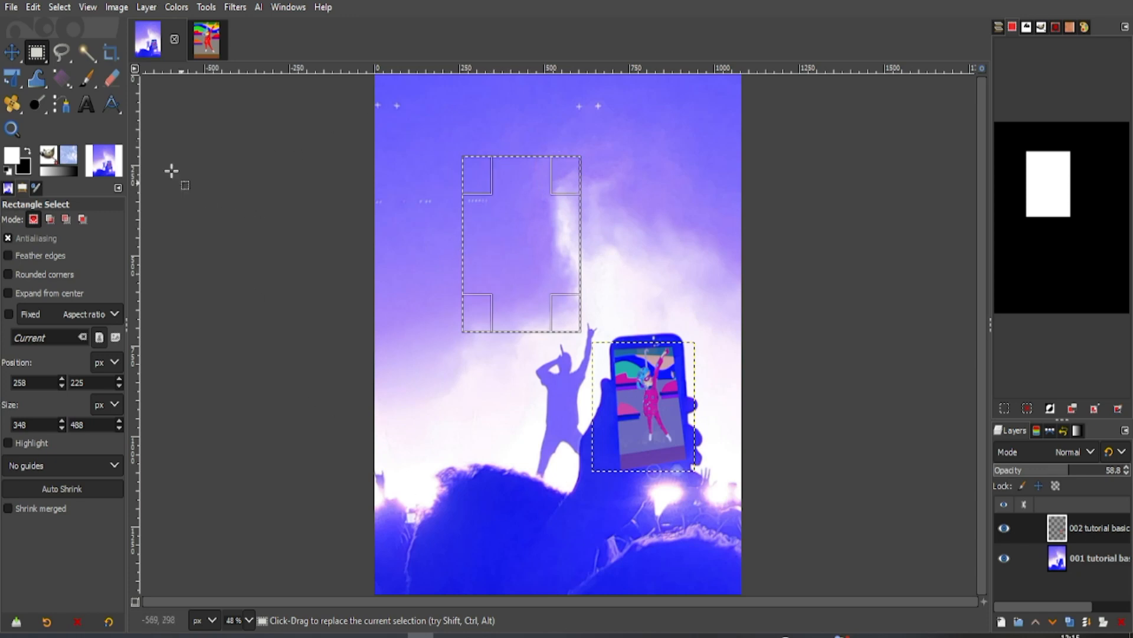
{"action": "left_click", "coordinate": [57, 7]}
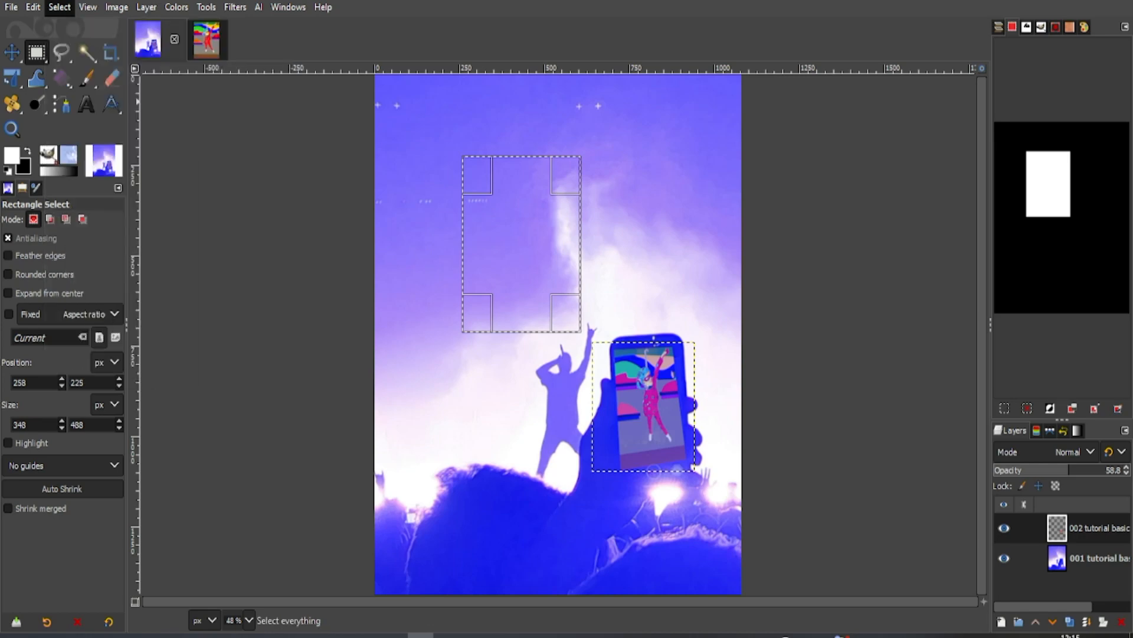
{"action": "left_click", "coordinate": [288, 7]}
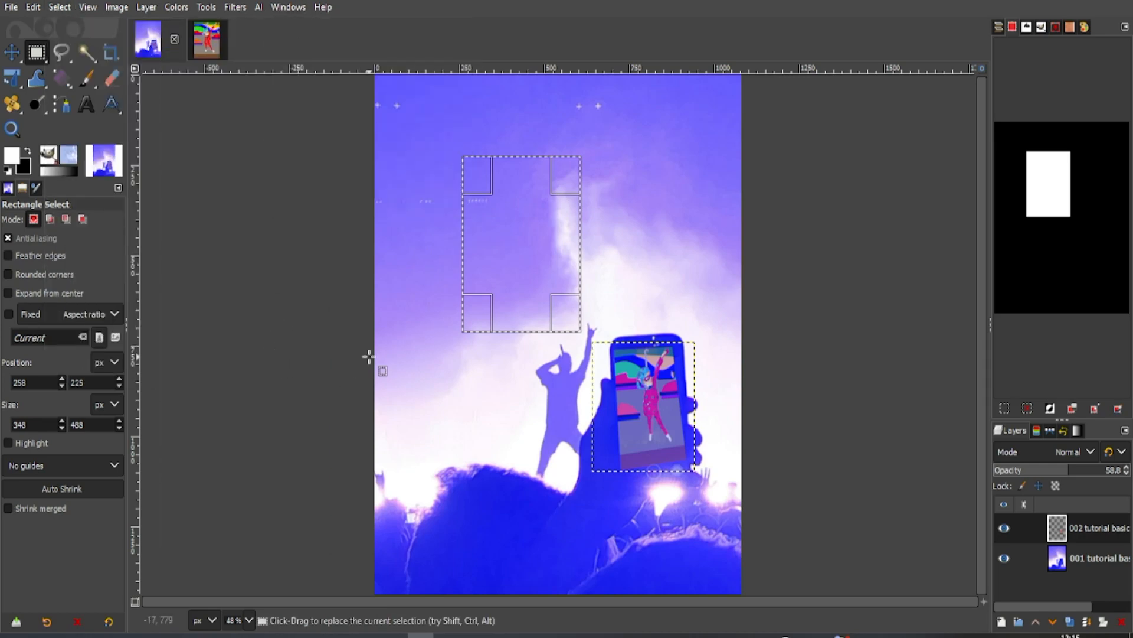
{"action": "key", "text": "ctrl+shift+a"}
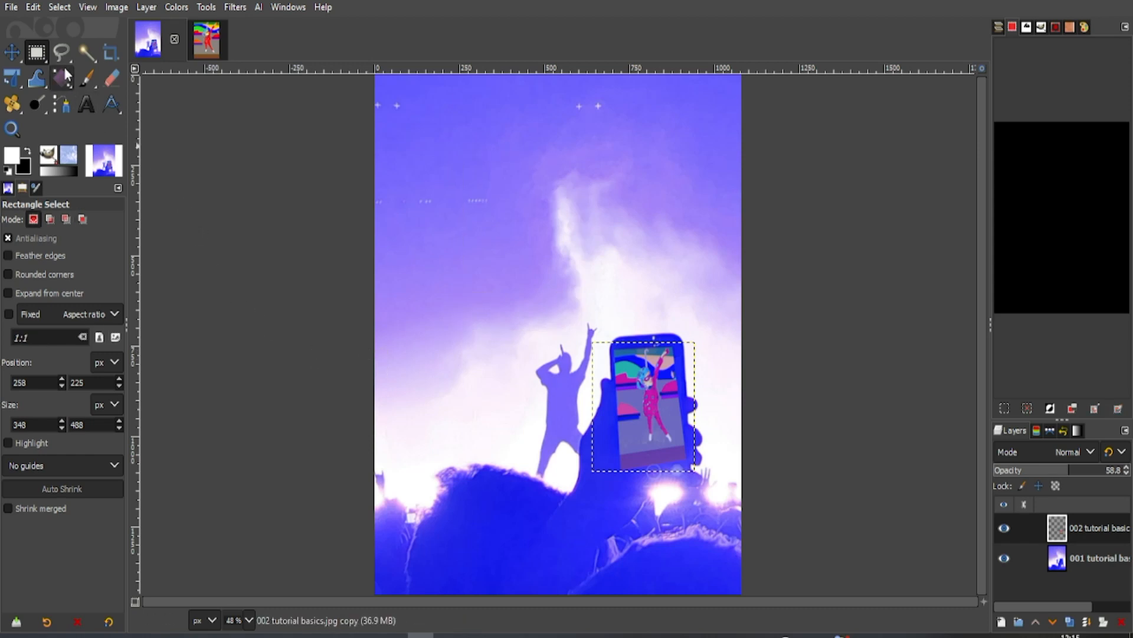
Start a Scissors Select outline on the 001 tutorial basics layer below the dancing silhouette's bent elbow.
{"action": "left_click", "coordinate": [60, 50]}
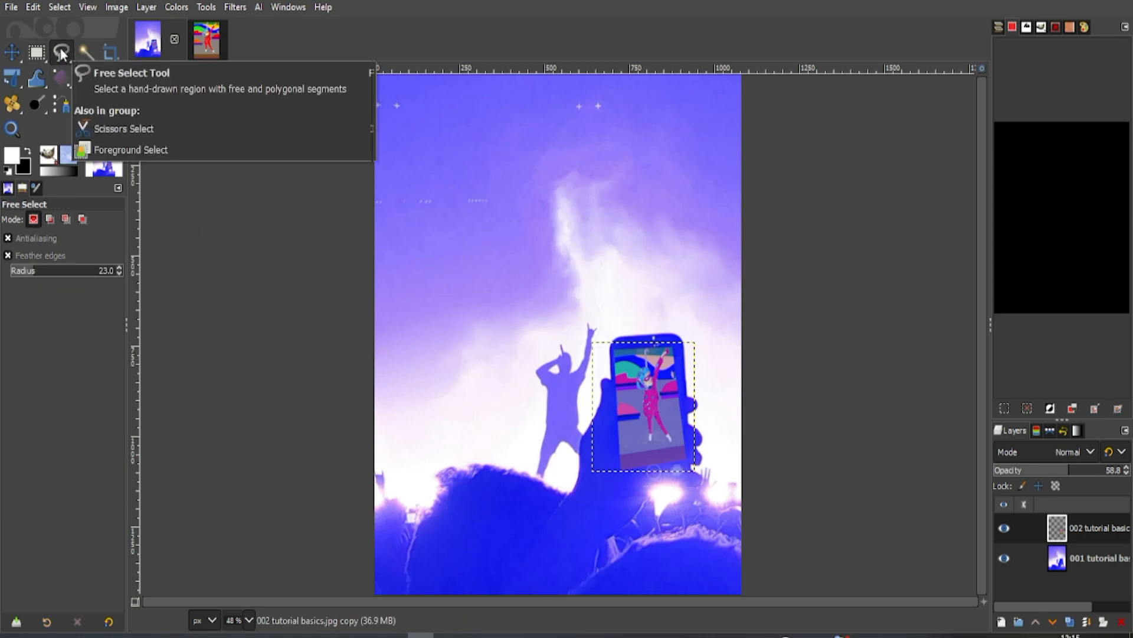
{"action": "right_click", "coordinate": [63, 51]}
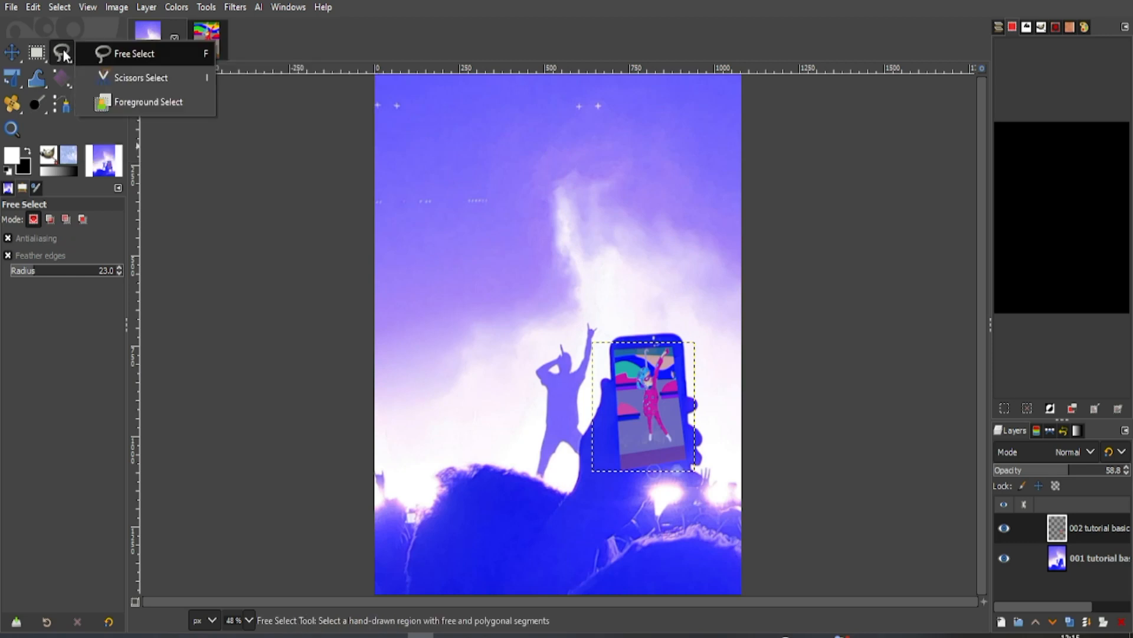
{"action": "left_click", "coordinate": [126, 78]}
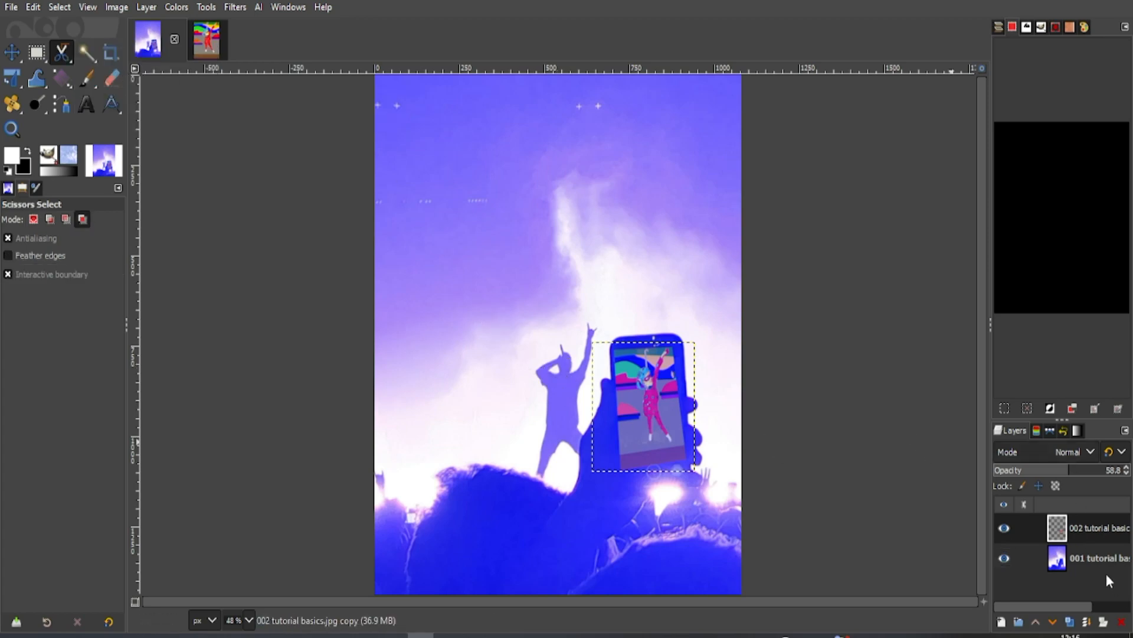
{"action": "left_click", "coordinate": [1093, 561]}
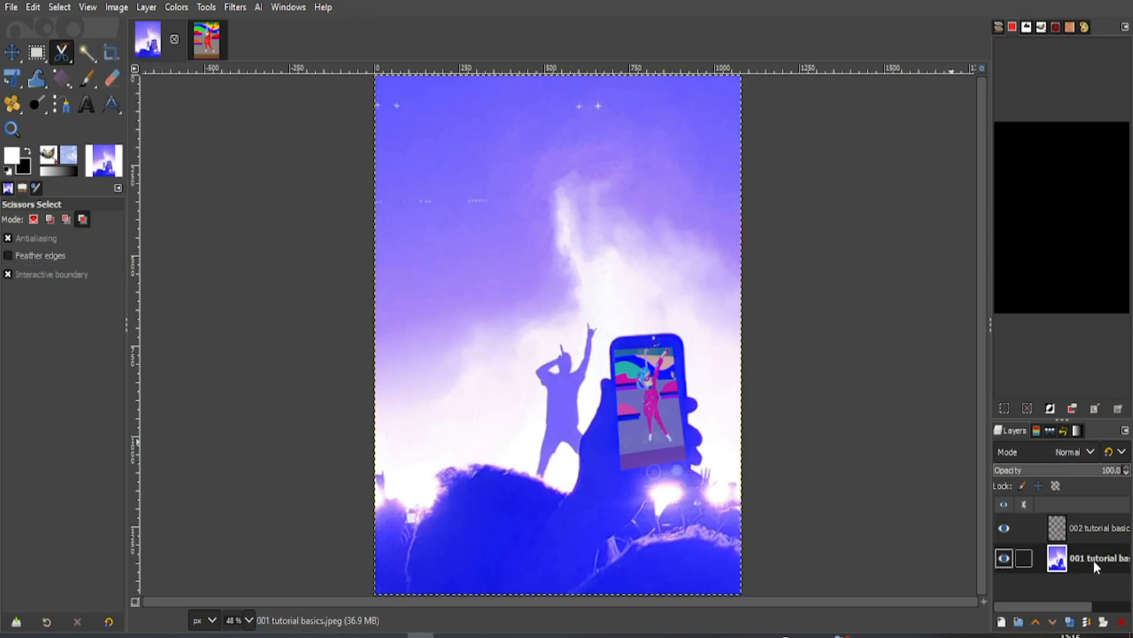
{"action": "left_click", "coordinate": [545, 386]}
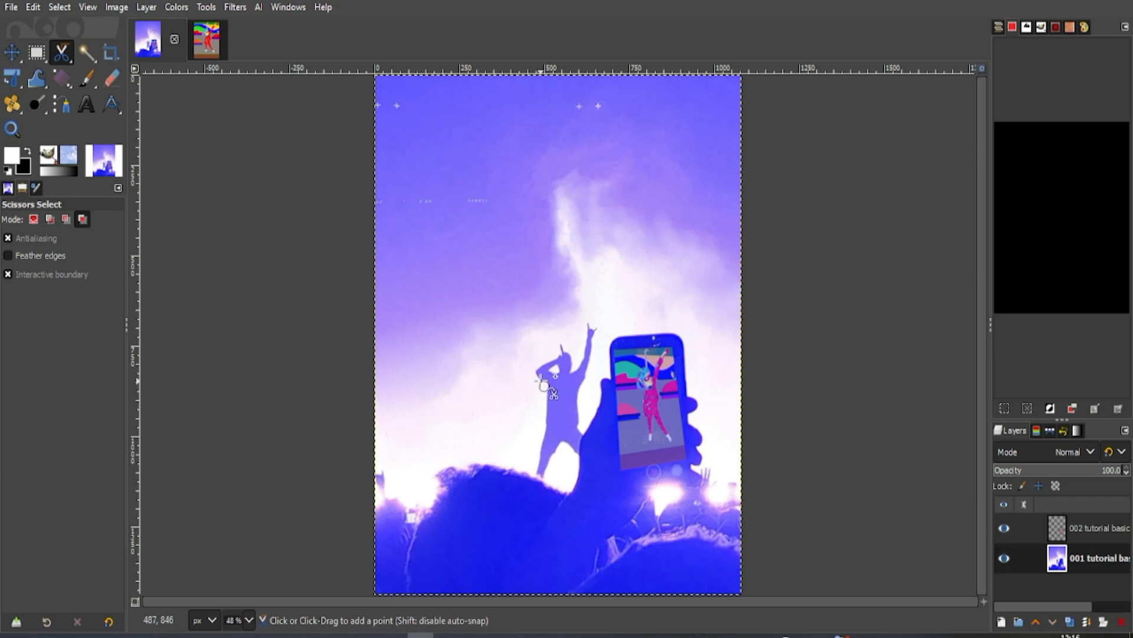
{"action": "left_click", "coordinate": [540, 381]}
{"action": "left_click", "coordinate": [535, 374]}
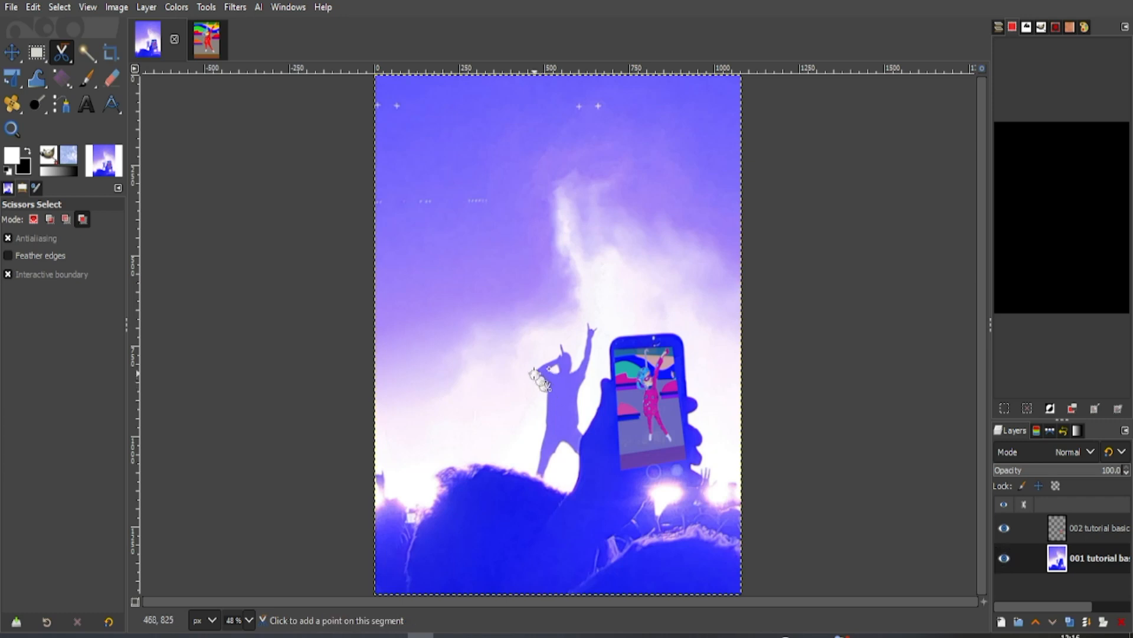
{"action": "scroll", "coordinate": [533, 372], "scroll_direction": "up", "scroll_amount": 4}
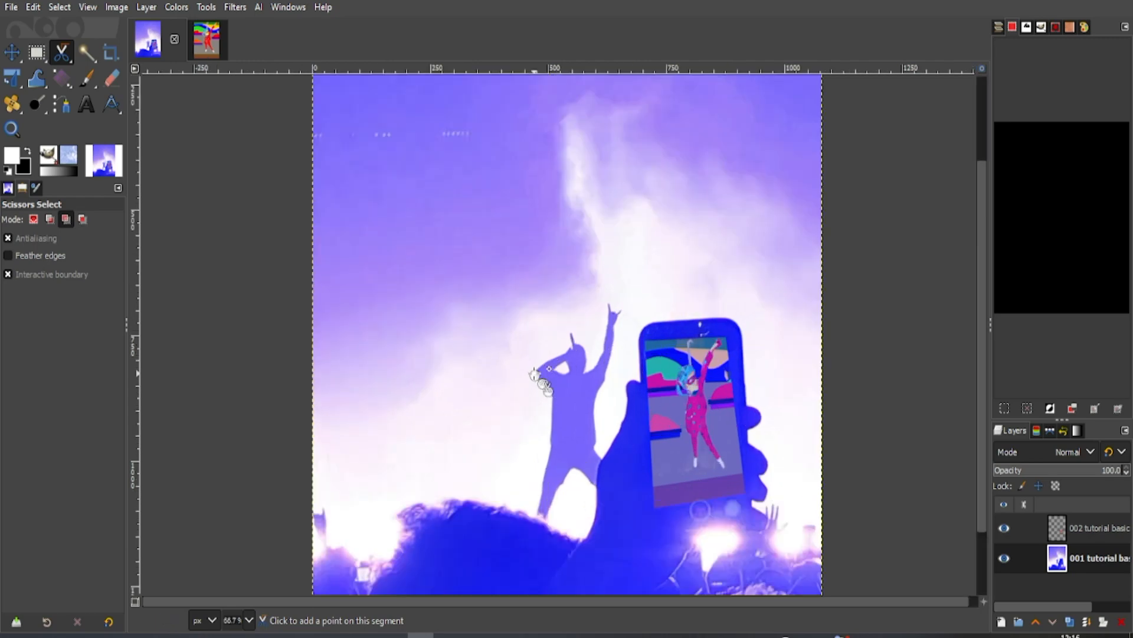
Continue the scissors outline around the elbow and along the top of the bent arm to the silhouette's head.
{"action": "left_click", "coordinate": [543, 357]}
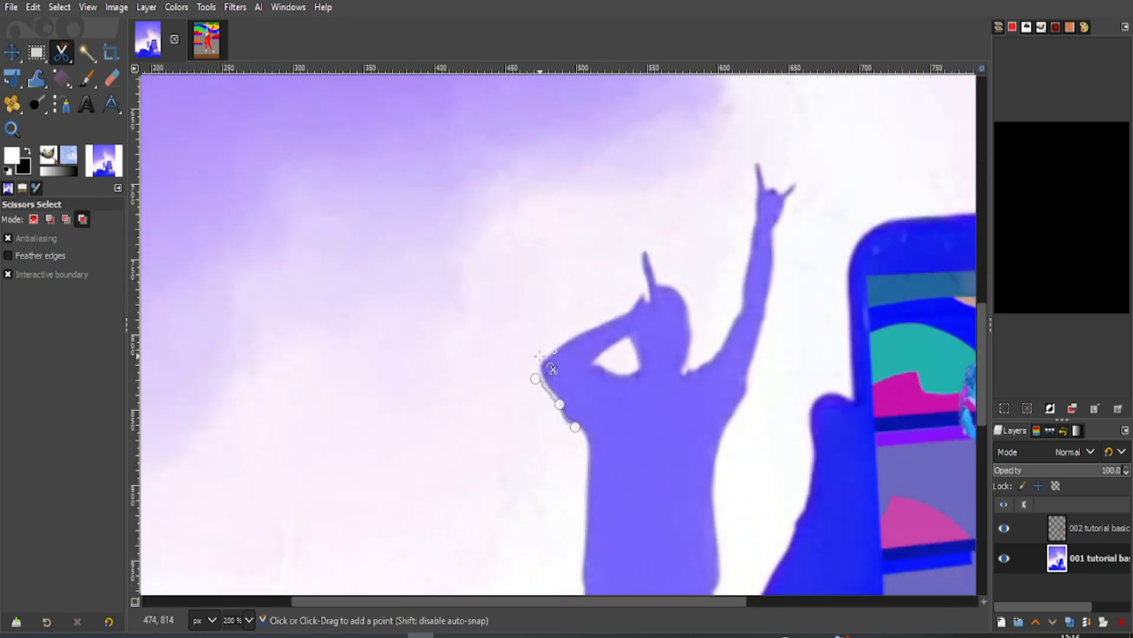
{"action": "left_click", "coordinate": [566, 341]}
{"action": "left_click", "coordinate": [589, 332]}
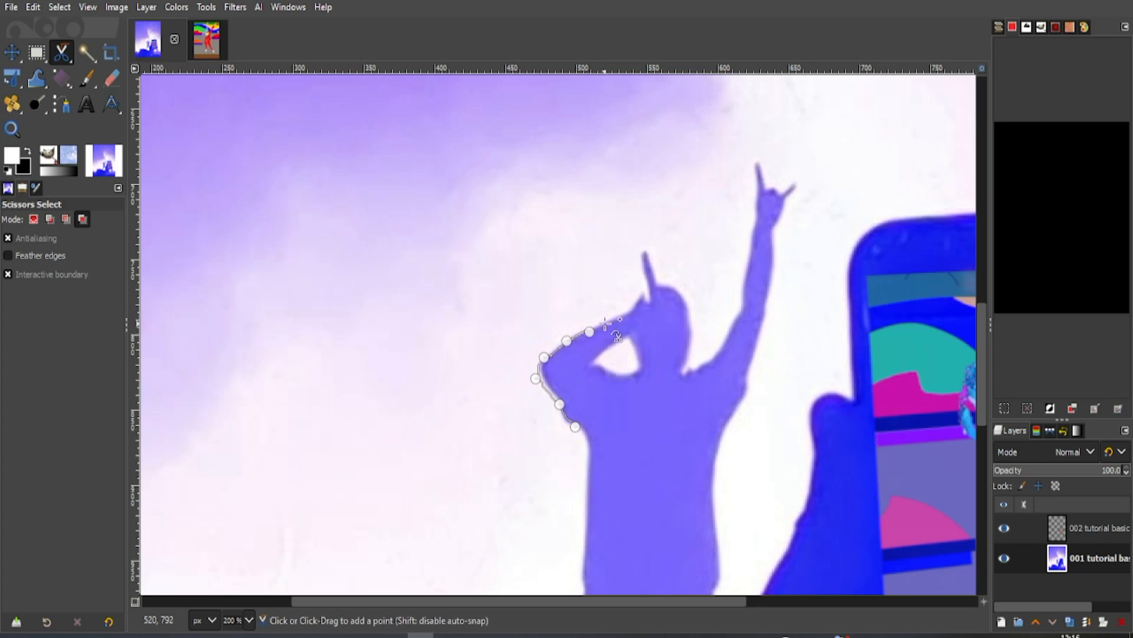
{"action": "left_click", "coordinate": [617, 318]}
{"action": "left_click", "coordinate": [636, 312]}
{"action": "left_click", "coordinate": [639, 298]}
{"action": "left_click", "coordinate": [647, 297]}
{"action": "left_click", "coordinate": [649, 288]}
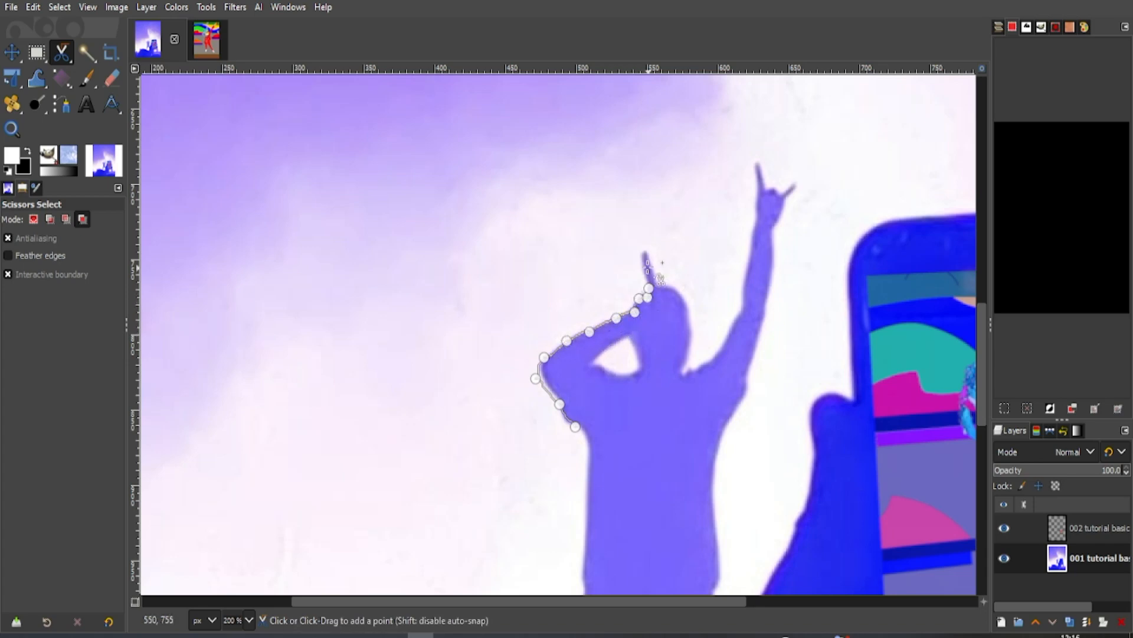
Trace the scissors outline around the thin spike above the head and down the back of the head to the neck.
{"action": "left_click", "coordinate": [646, 264]}
{"action": "left_click", "coordinate": [646, 253]}
{"action": "left_click", "coordinate": [656, 275]}
{"action": "left_click", "coordinate": [672, 288]}
{"action": "left_click", "coordinate": [690, 310]}
{"action": "left_click", "coordinate": [689, 340]}
{"action": "left_click", "coordinate": [689, 364]}
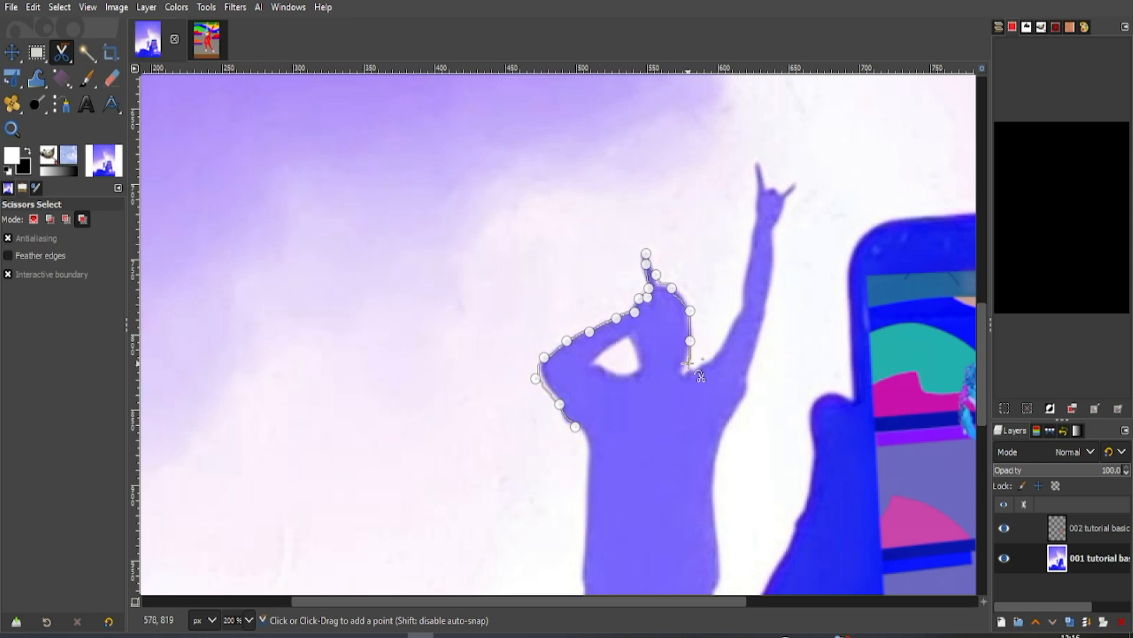
Trace the scissors outline along the shoulder, up the inner side of the raised arm and around the two raised fingers.
{"action": "left_click", "coordinate": [694, 369]}
{"action": "left_click", "coordinate": [709, 360]}
{"action": "left_click", "coordinate": [722, 349]}
{"action": "left_click", "coordinate": [729, 322]}
{"action": "left_click", "coordinate": [747, 271]}
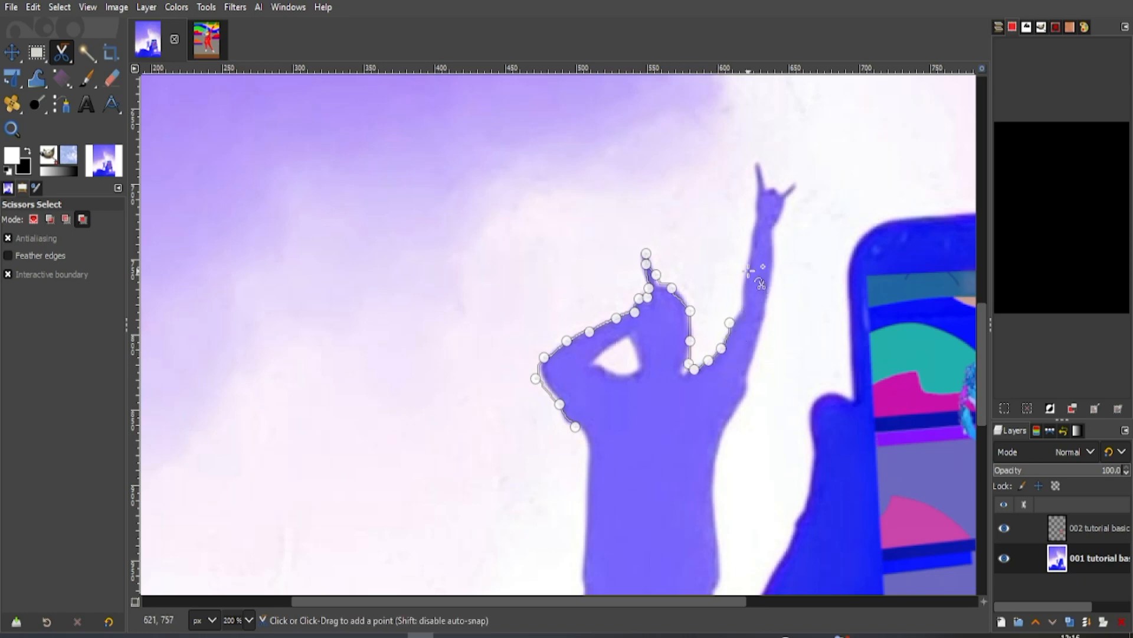
{"action": "left_click", "coordinate": [752, 235]}
{"action": "left_click", "coordinate": [759, 200]}
{"action": "left_click", "coordinate": [756, 174]}
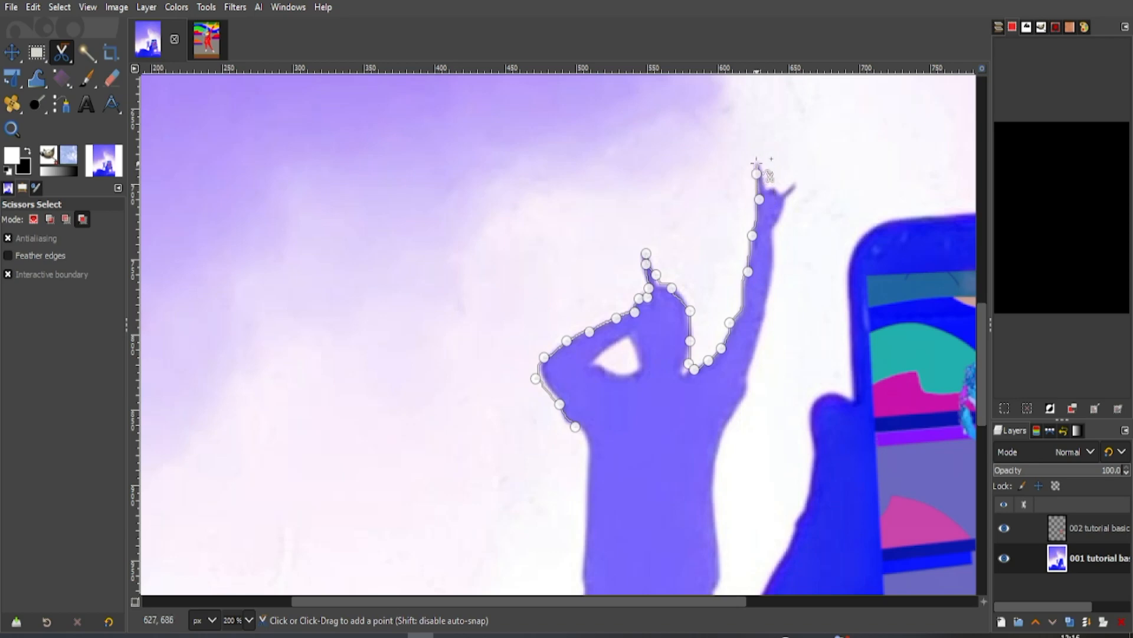
{"action": "left_click", "coordinate": [772, 189]}
{"action": "left_click", "coordinate": [794, 189]}
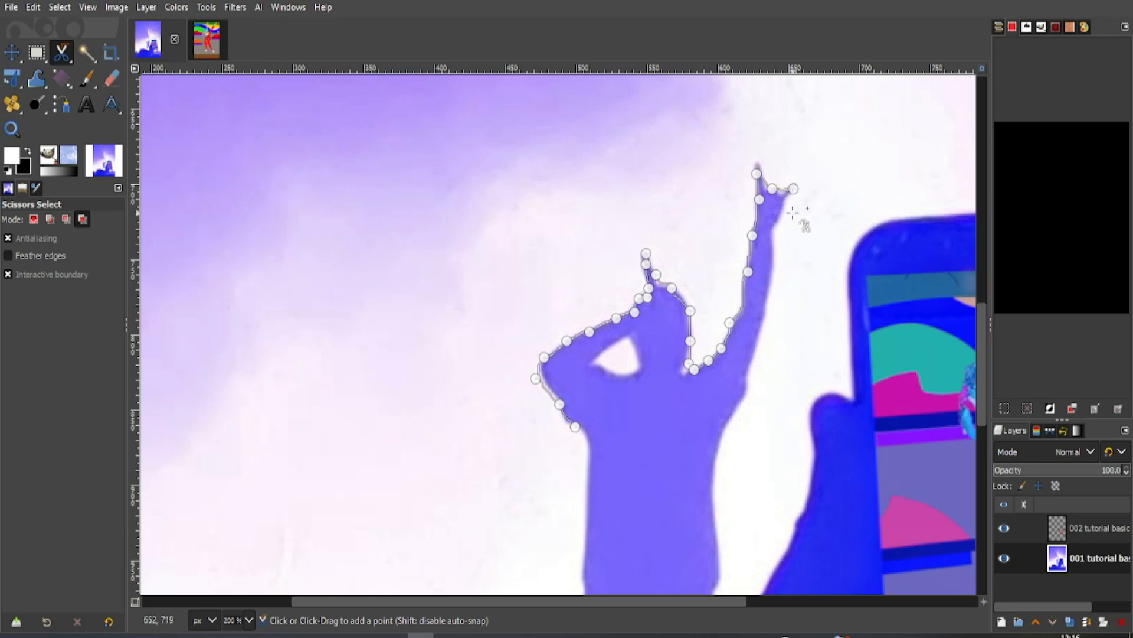
Trace down the outer side of the raised arm and torso, cross the waist, and close the outline at its starting point.
{"action": "left_click", "coordinate": [778, 241]}
{"action": "left_click", "coordinate": [772, 297]}
{"action": "left_click", "coordinate": [759, 367]}
{"action": "left_click", "coordinate": [735, 423]}
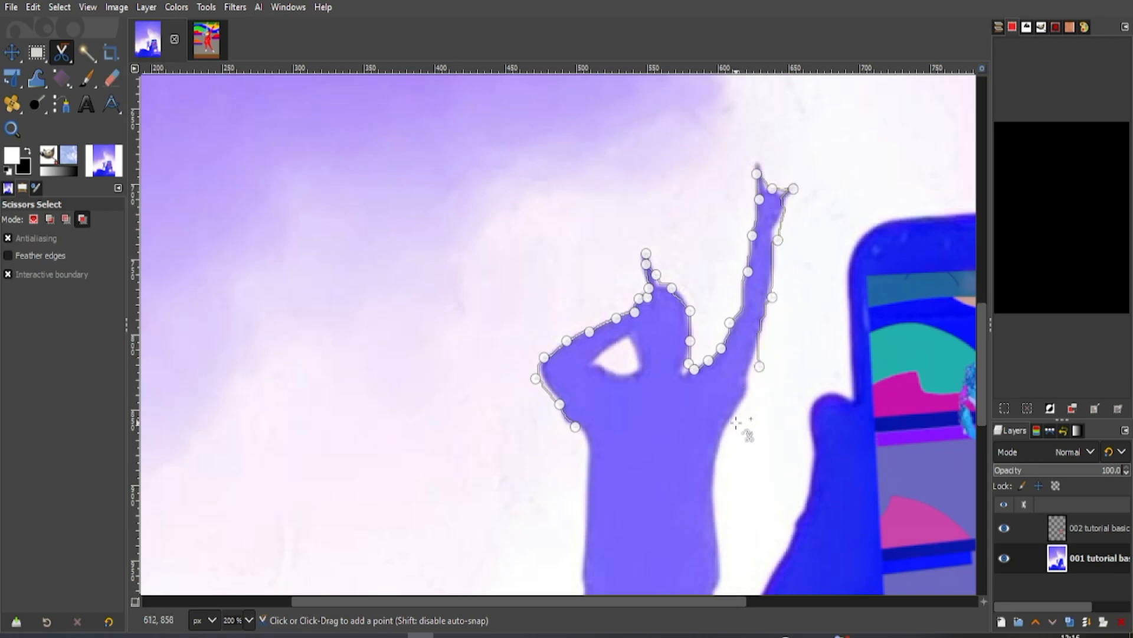
{"action": "left_click", "coordinate": [714, 455]}
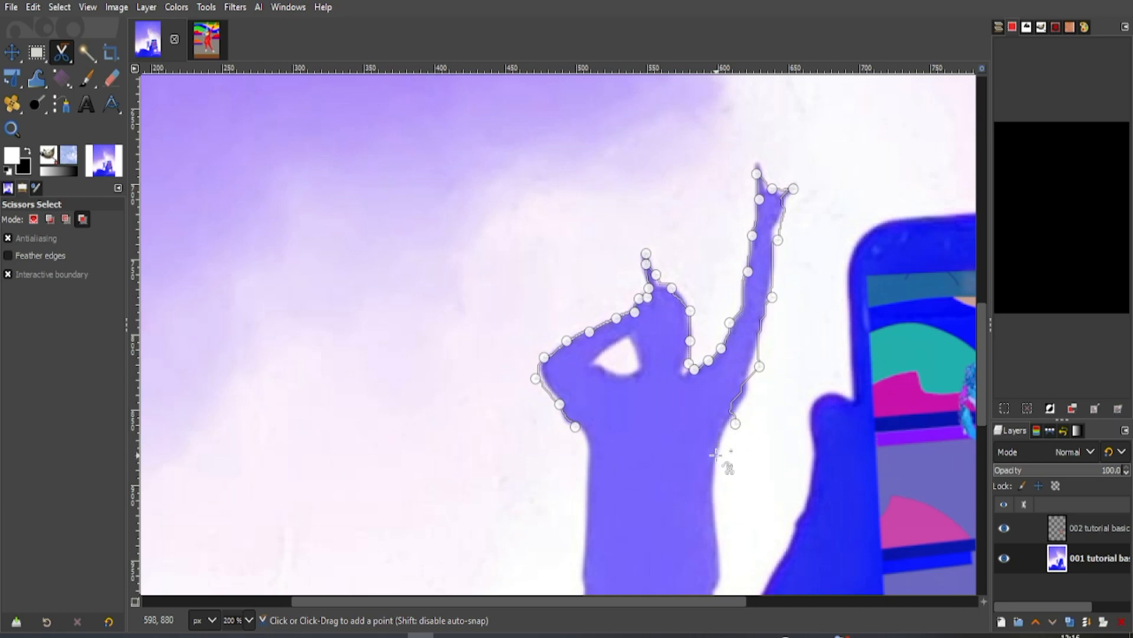
{"action": "left_click", "coordinate": [714, 492]}
{"action": "left_click", "coordinate": [588, 497]}
{"action": "left_click", "coordinate": [585, 469]}
{"action": "left_click", "coordinate": [585, 437]}
{"action": "left_click", "coordinate": [576, 426]}
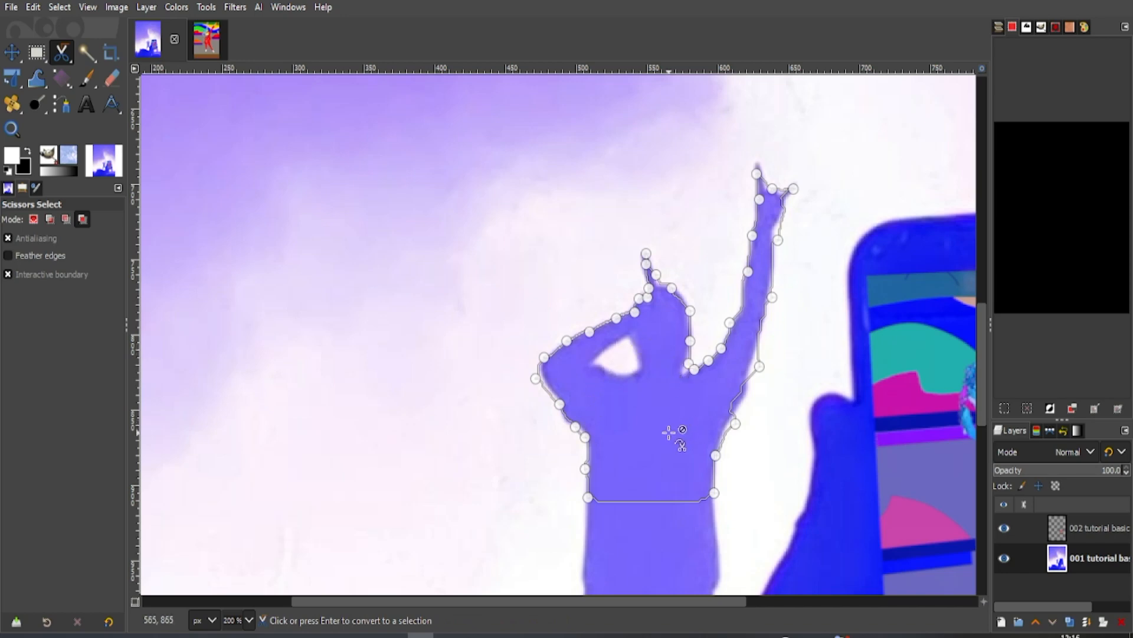
Convert the closed silhouette outline into a selection, and deselect it.
{"action": "key", "text": "shift"}
{"action": "key", "text": "ctrl"}
{"action": "key", "text": "shift"}
{"action": "left_click", "coordinate": [669, 433]}
{"action": "key", "text": "ctrl"}
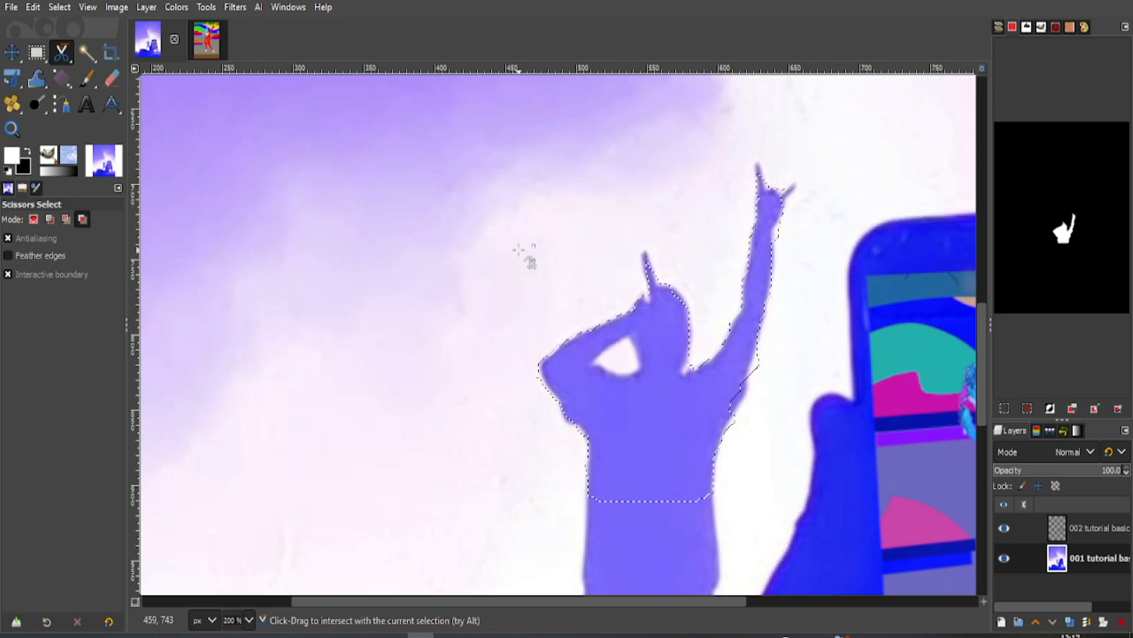
{"action": "key", "text": "ctrl+shift+a"}
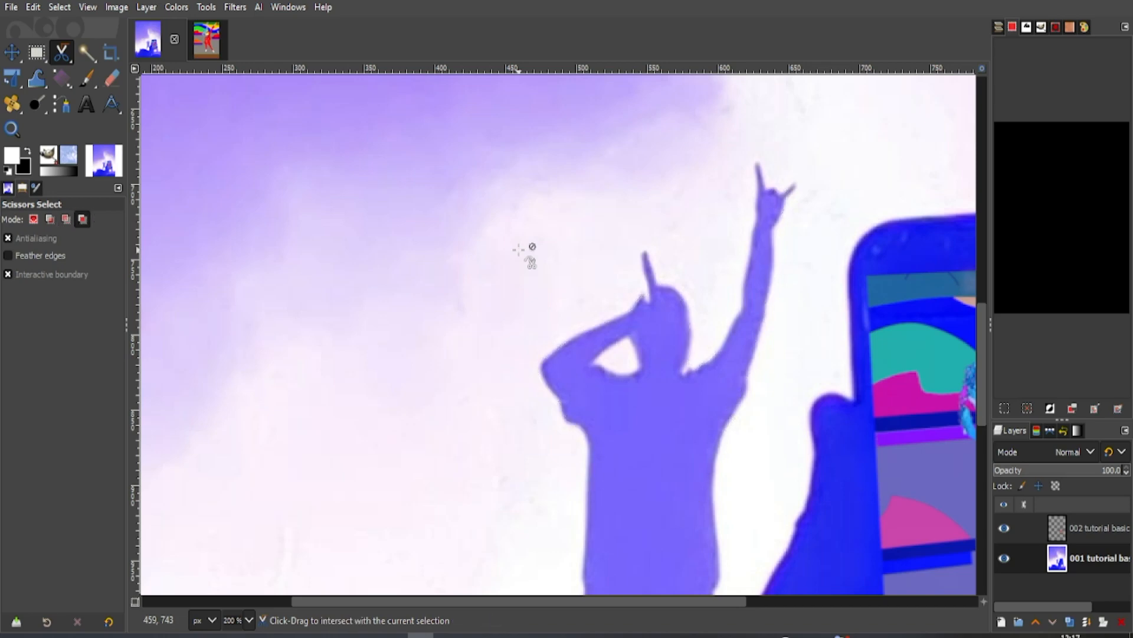
Crop the whole image to an area of about 927 × 1353 px, trimming a strip off every edge.
{"action": "key", "text": "shift+ctrl+j"}
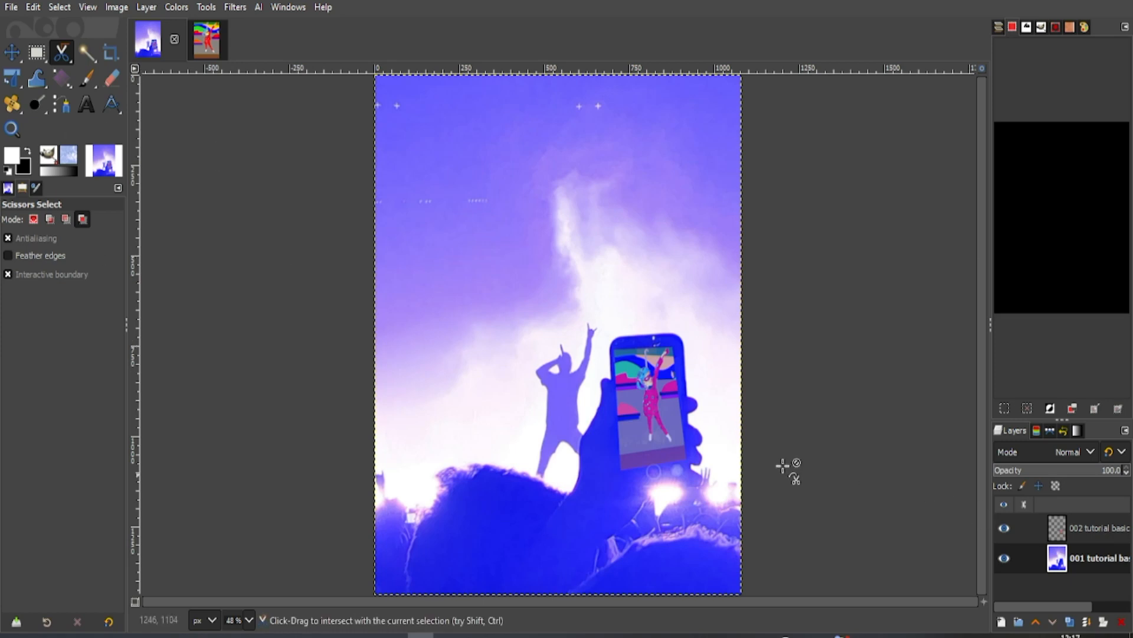
{"action": "left_click", "coordinate": [108, 52]}
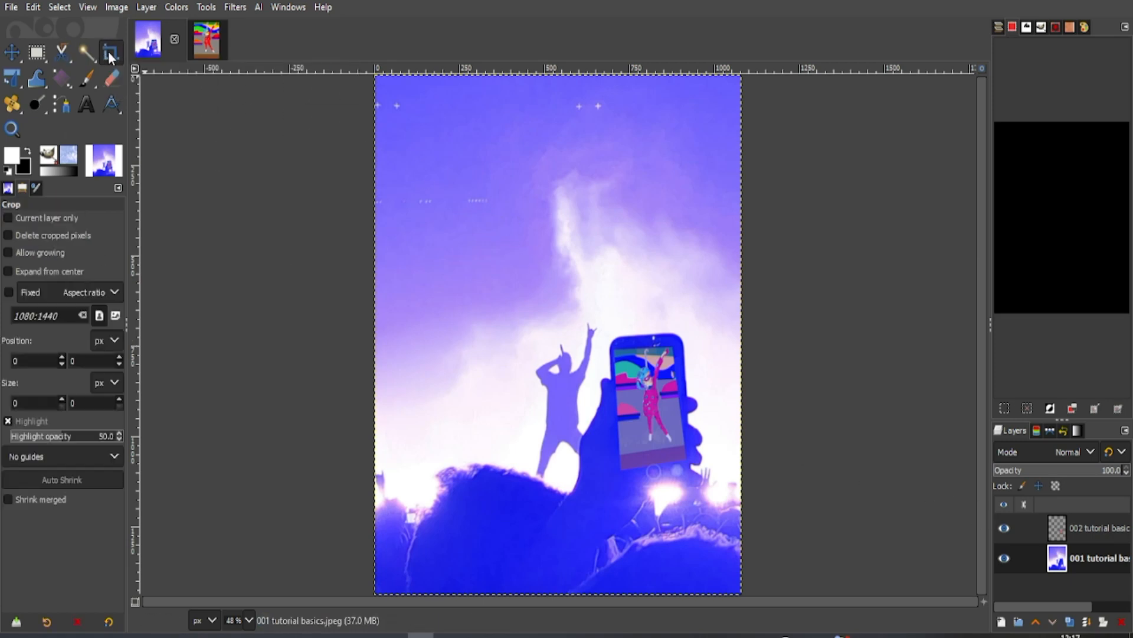
{"action": "left_click_drag", "start_coordinate": [397, 95], "coordinate": [711, 582]}
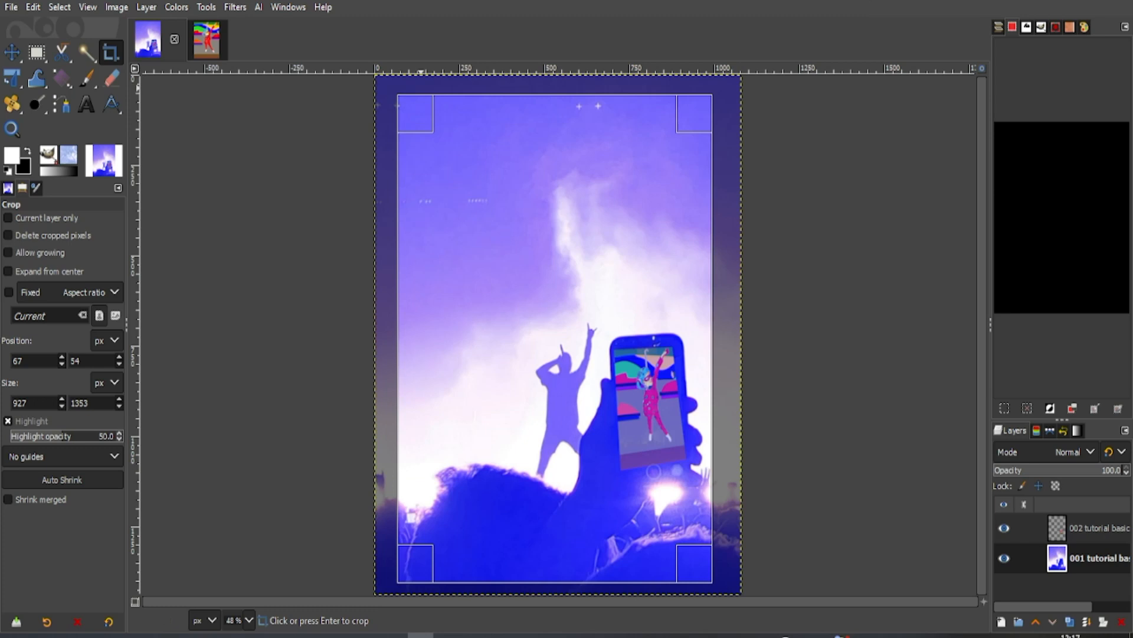
{"action": "key", "text": "Return"}
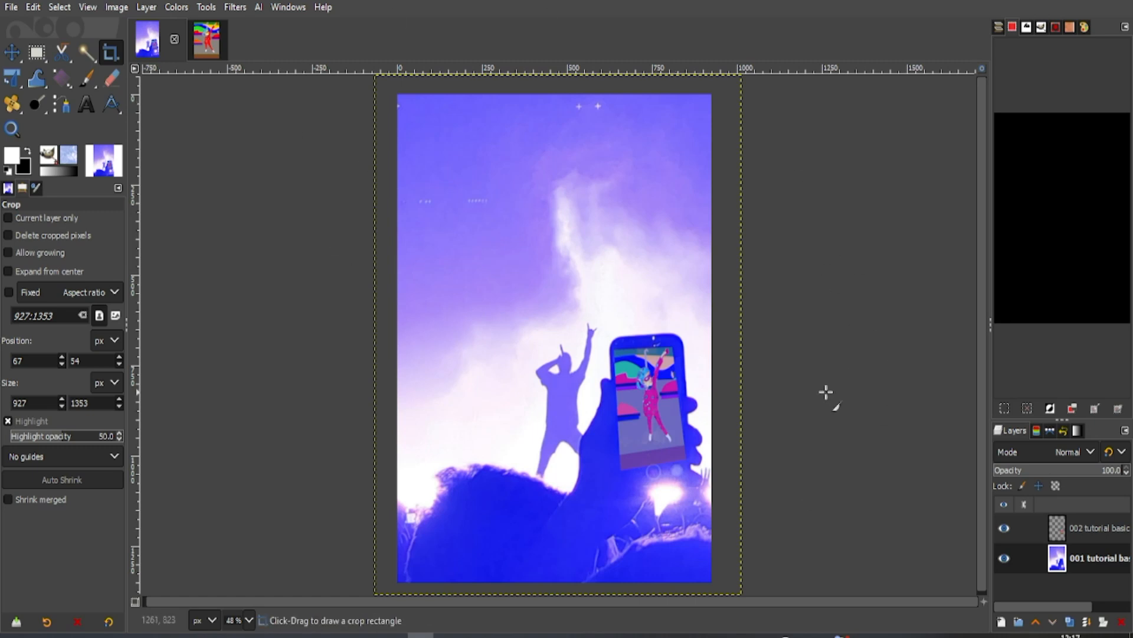
Select a rectangle of about 681 × 1144 px around the silhouette and phone, and crop the image to that selection.
{"action": "left_click", "coordinate": [39, 59]}
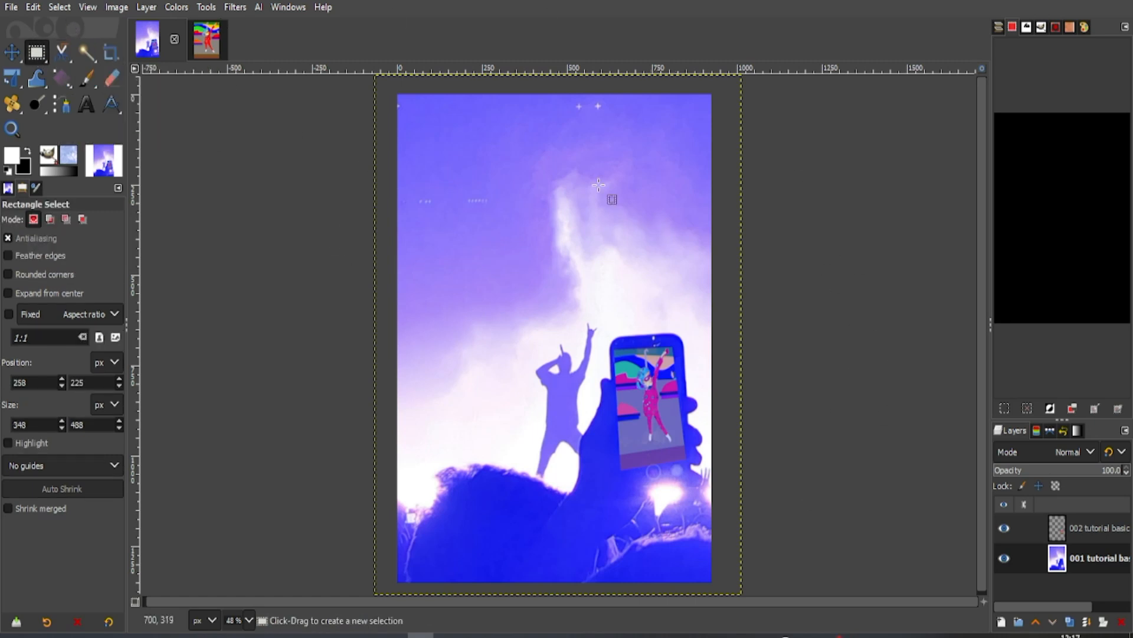
{"action": "left_click_drag", "start_coordinate": [466, 151], "coordinate": [696, 561]}
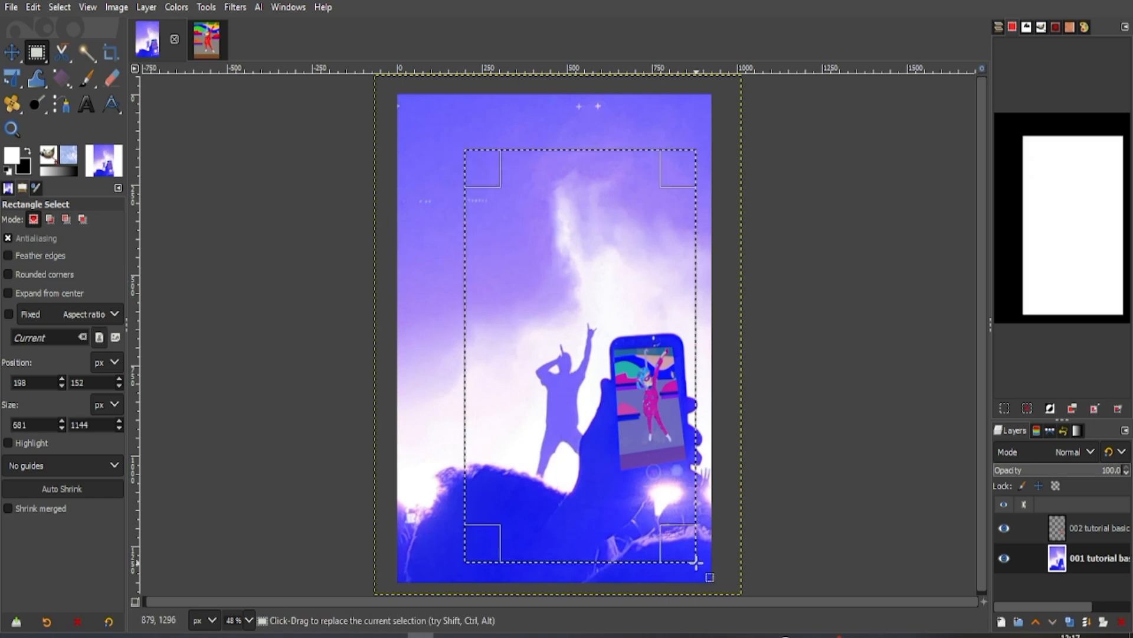
{"action": "left_click", "coordinate": [59, 8]}
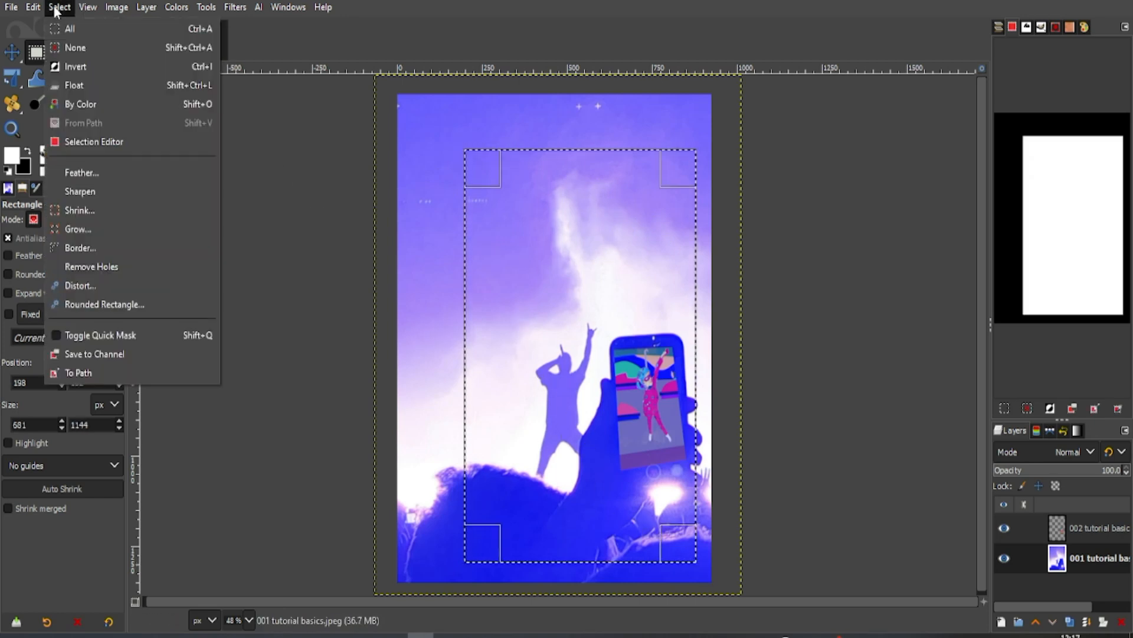
{"action": "mouse_move", "coordinate": [121, 8]}
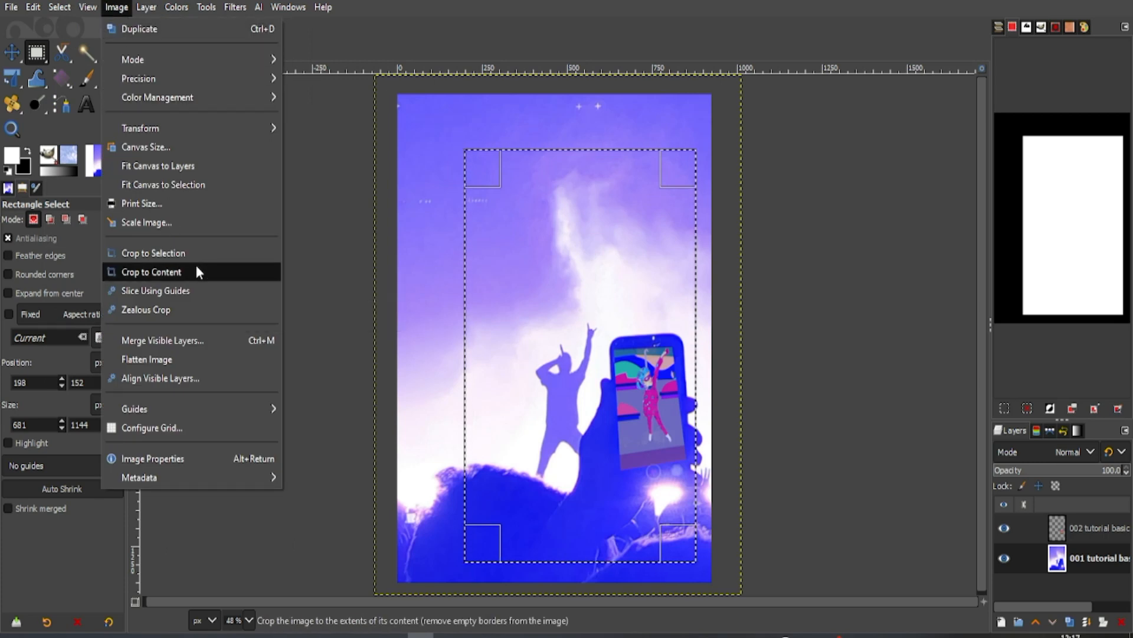
{"action": "left_click", "coordinate": [155, 254]}
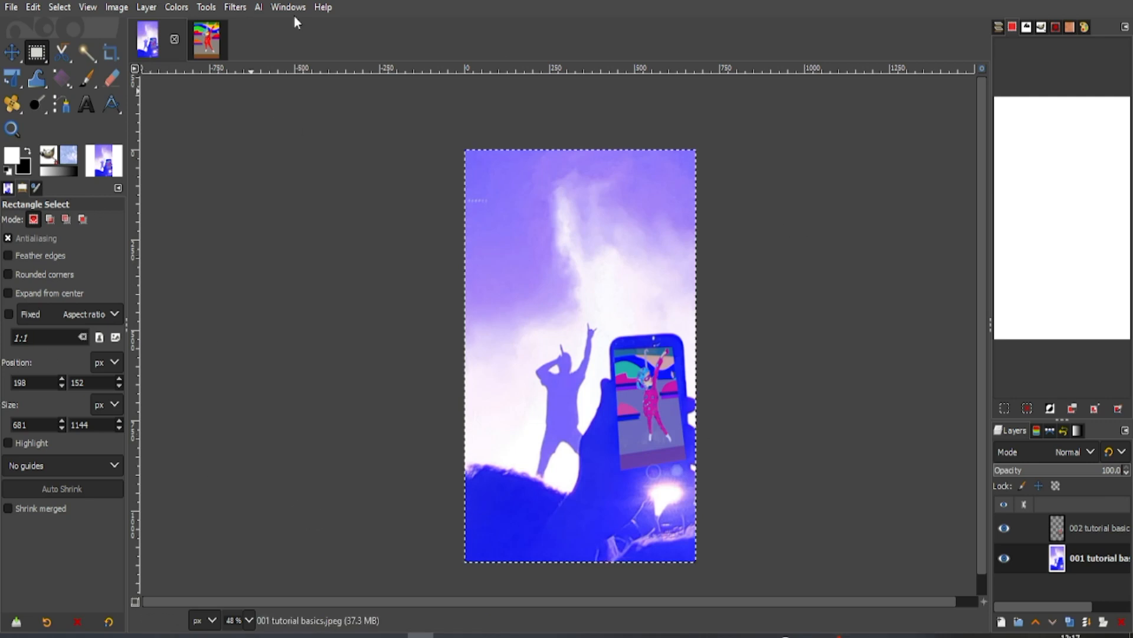
{"action": "left_click", "coordinate": [11, 7]}
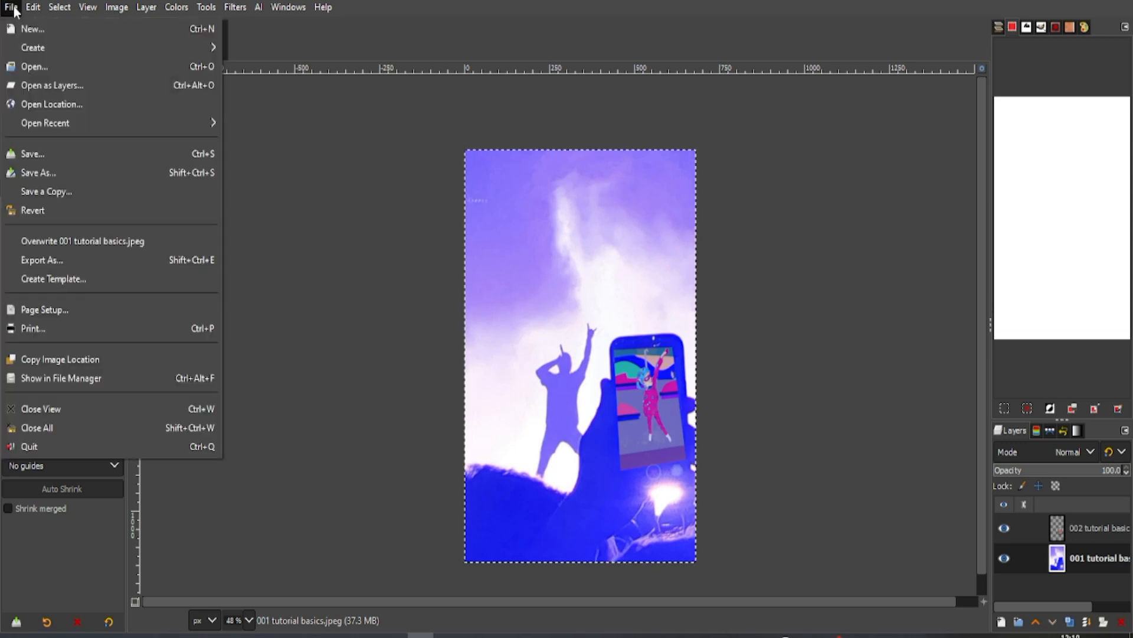
{"action": "left_click", "coordinate": [56, 158]}
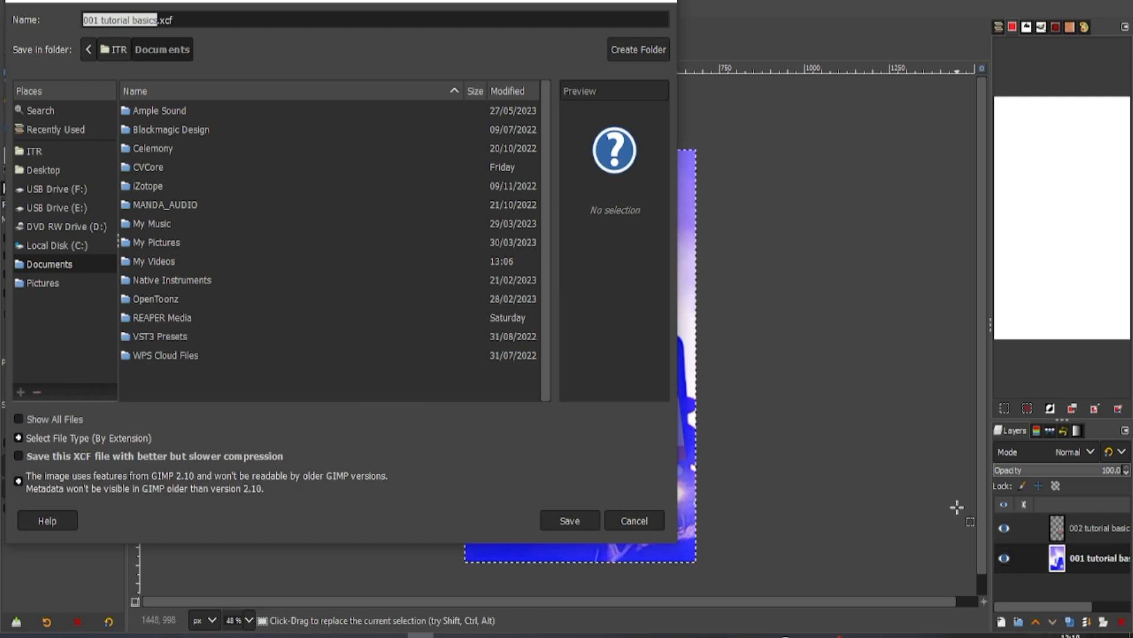
{"action": "left_click", "coordinate": [648, 518]}
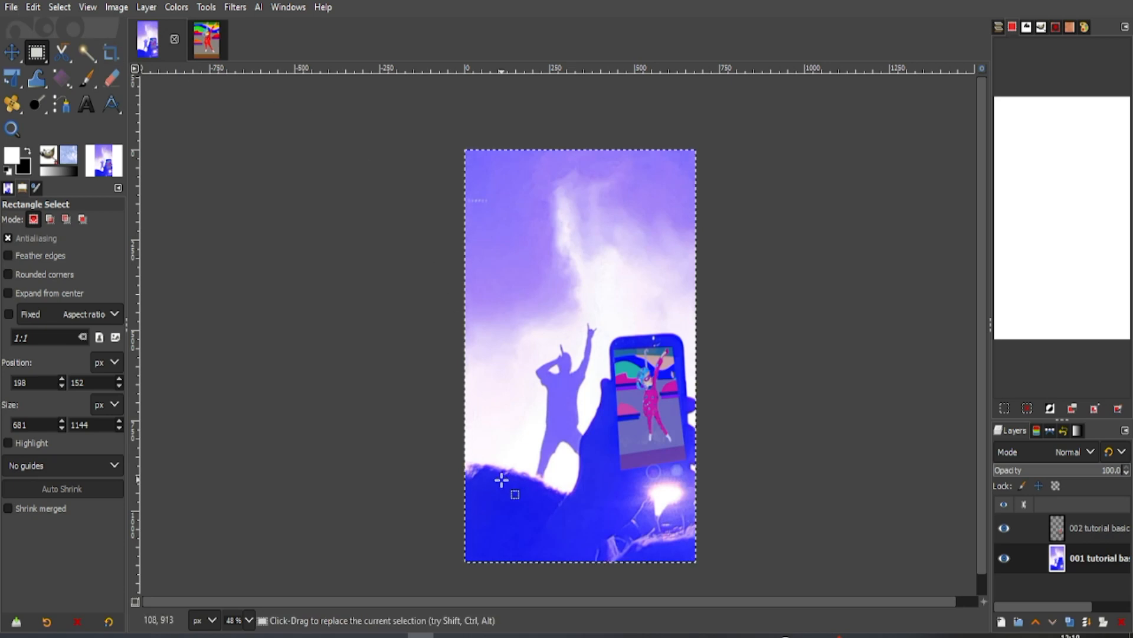
Start exporting the image to the Documents folder and set the file name to 001 tutorial basics.png.
{"action": "left_click", "coordinate": [10, 8]}
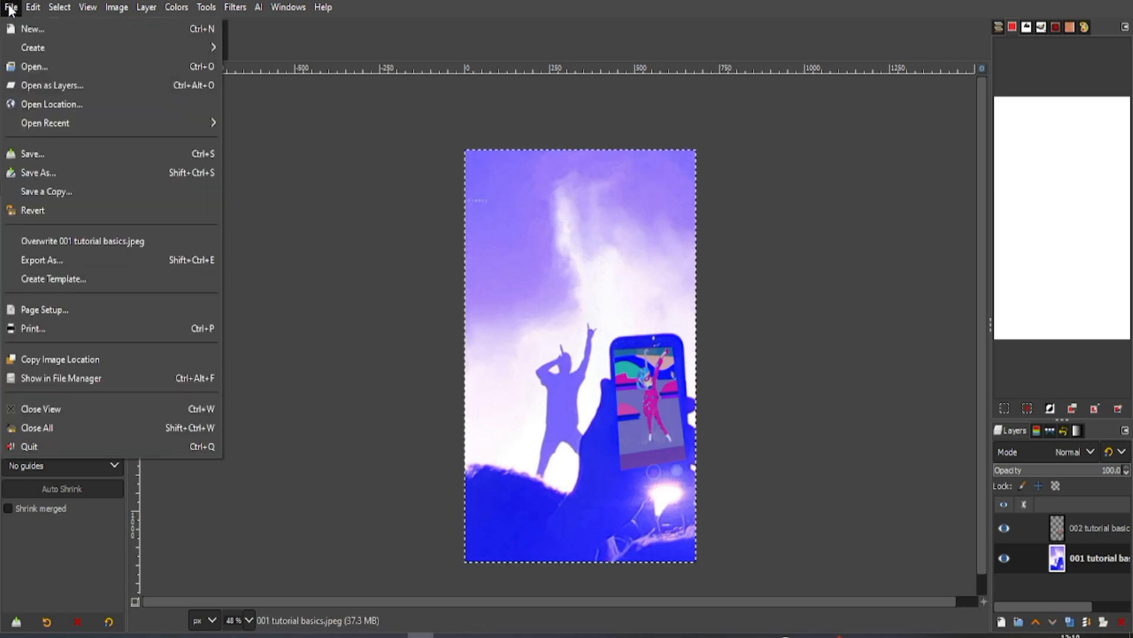
{"action": "left_click", "coordinate": [89, 260]}
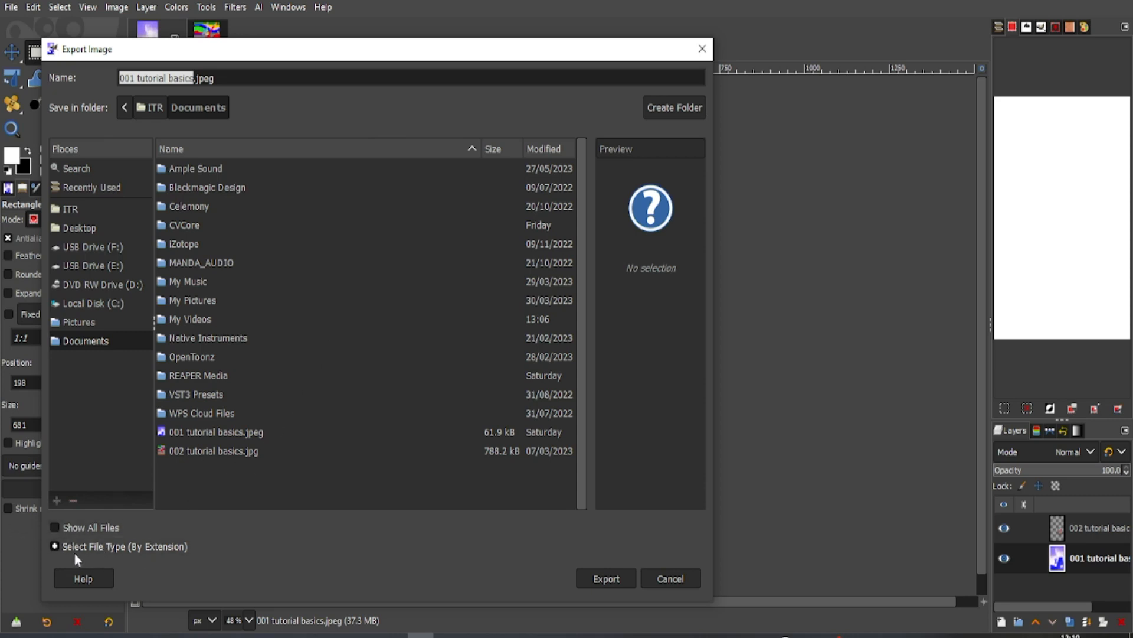
{"action": "double_click", "coordinate": [204, 81]}
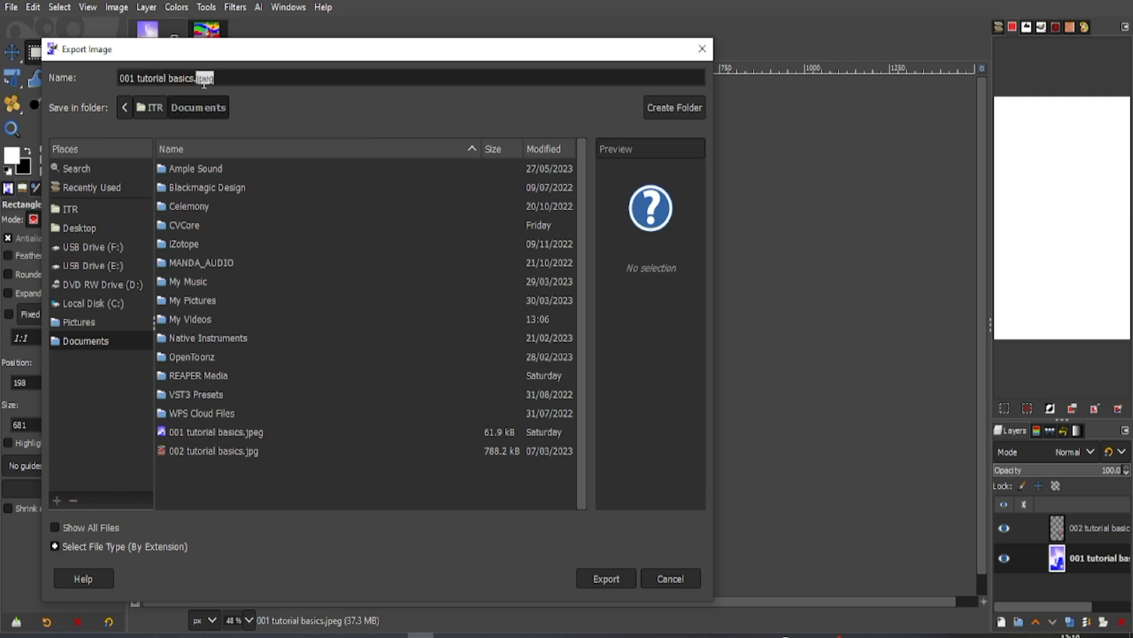
{"action": "type", "text": "png"}
Choose JPEG image as the export file type from the list of available formats.
{"action": "left_click", "coordinate": [93, 544]}
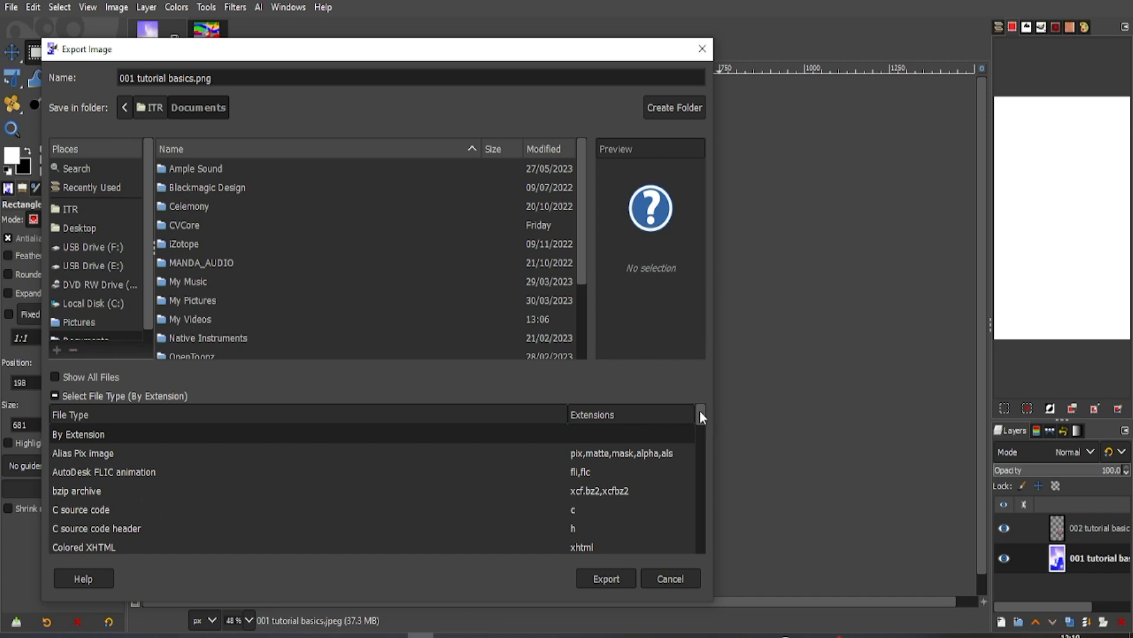
{"action": "left_click_drag", "start_coordinate": [699, 411], "coordinate": [701, 441]}
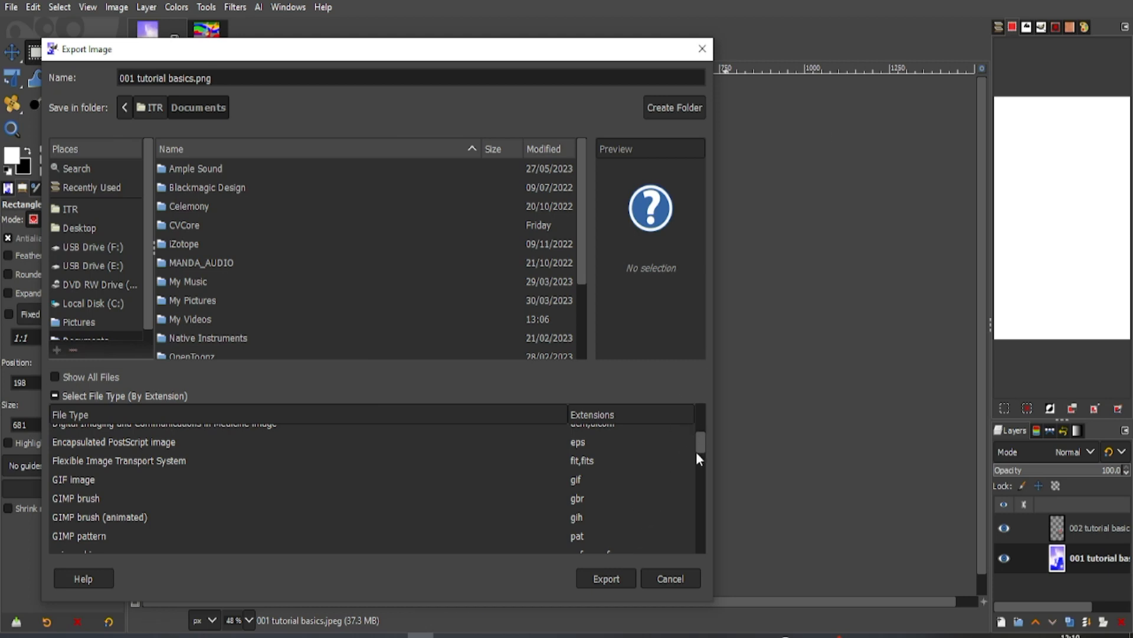
{"action": "scroll", "coordinate": [98, 532], "scroll_direction": "down", "scroll_amount": 2}
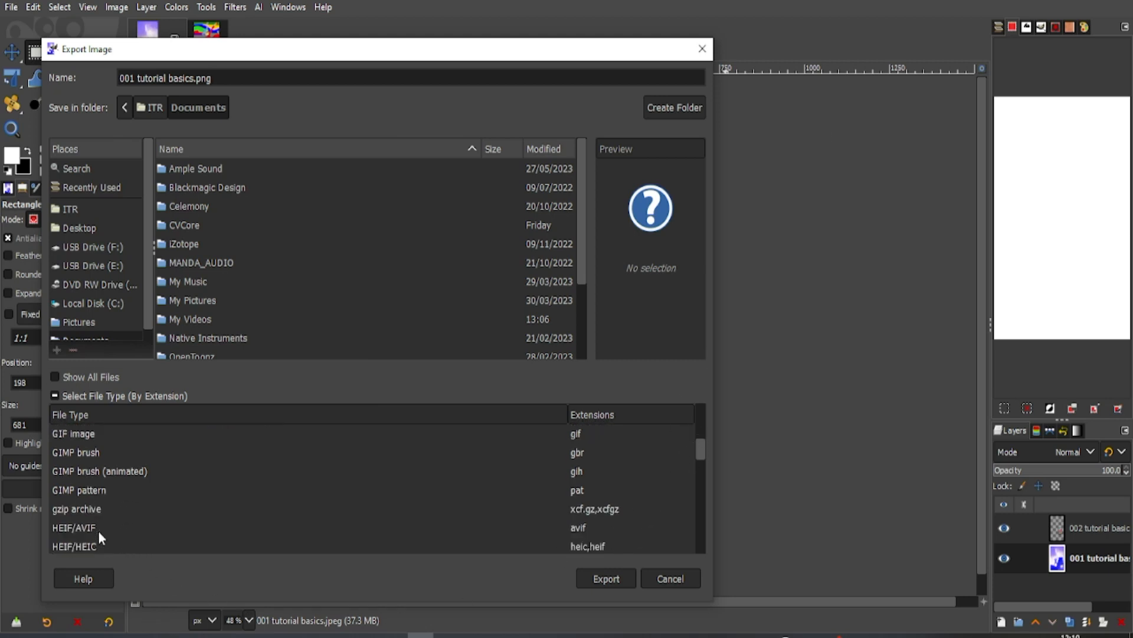
{"action": "scroll", "coordinate": [98, 531], "scroll_direction": "down", "scroll_amount": 3}
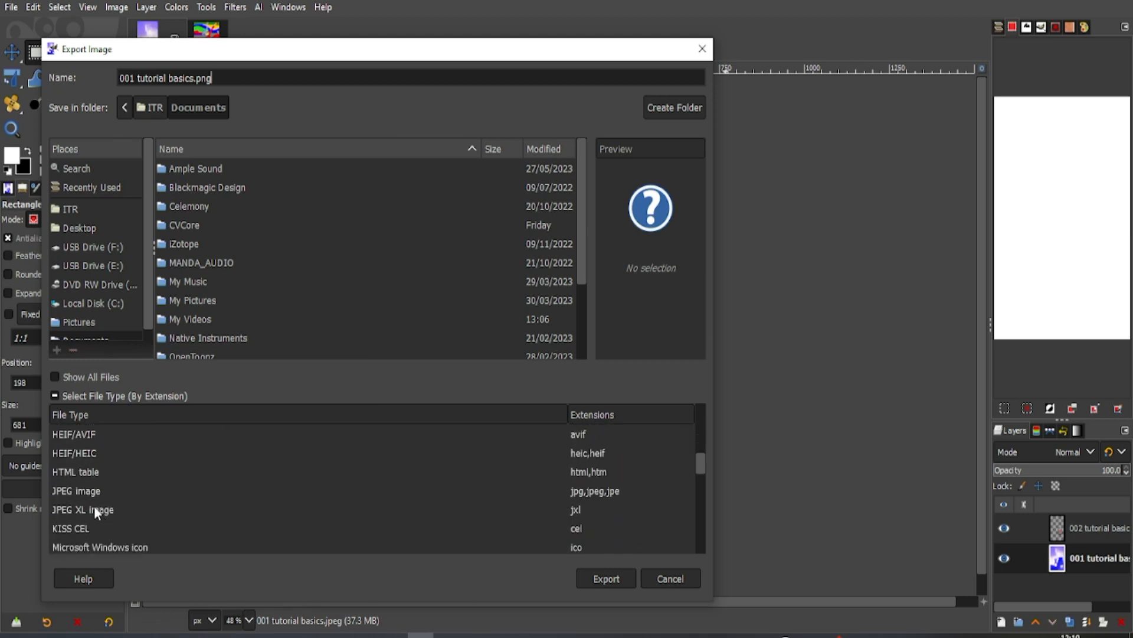
{"action": "left_click", "coordinate": [74, 489]}
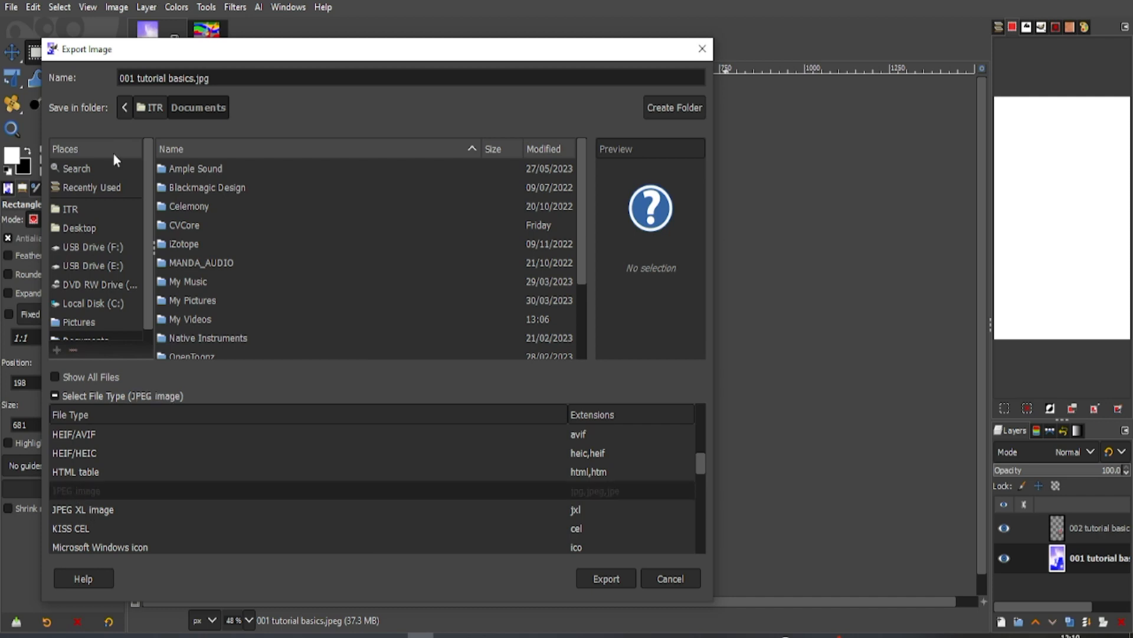
Export the image as JPEG at quality 100, with the advanced export options expanded.
{"action": "left_click", "coordinate": [600, 577]}
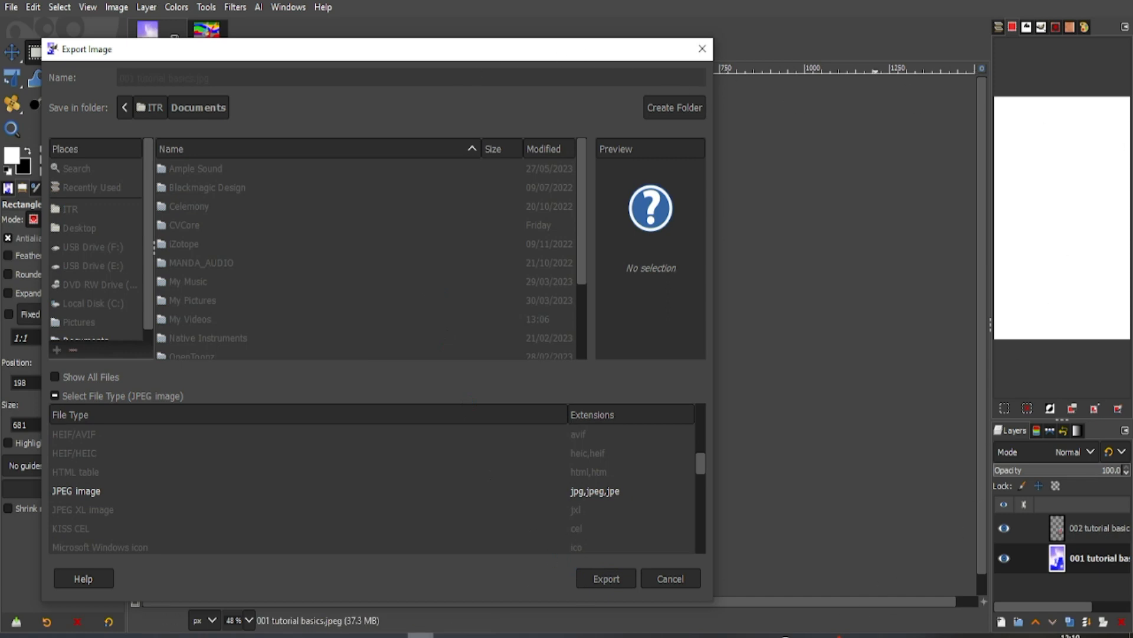
{"action": "left_click", "coordinate": [604, 578]}
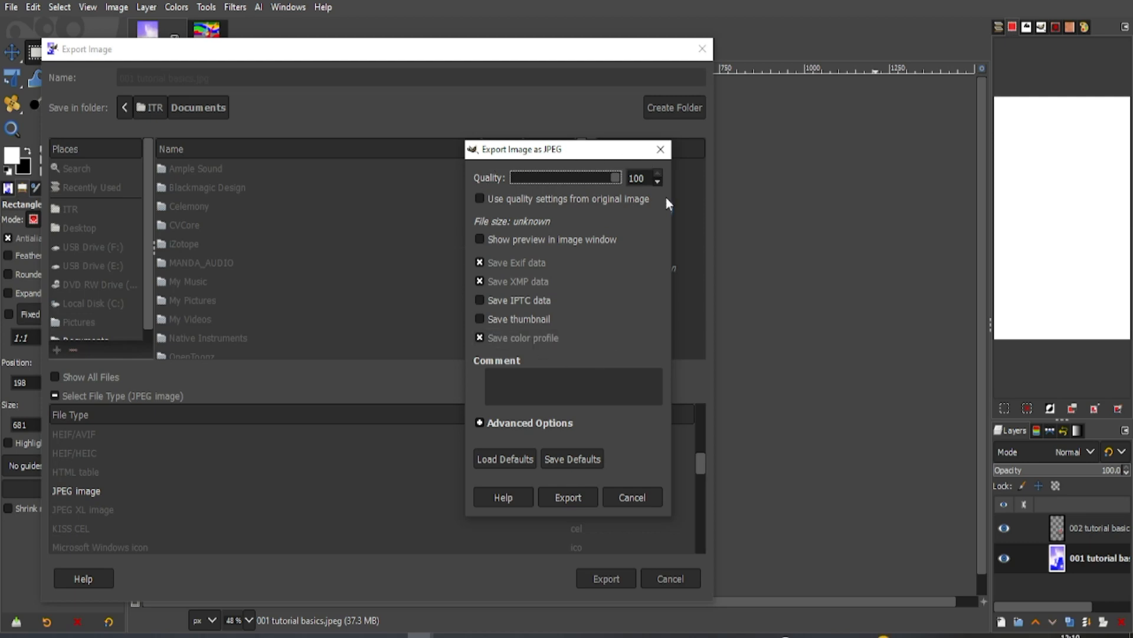
{"action": "left_click_drag", "start_coordinate": [613, 173], "coordinate": [641, 173]}
{"action": "left_click", "coordinate": [504, 427]}
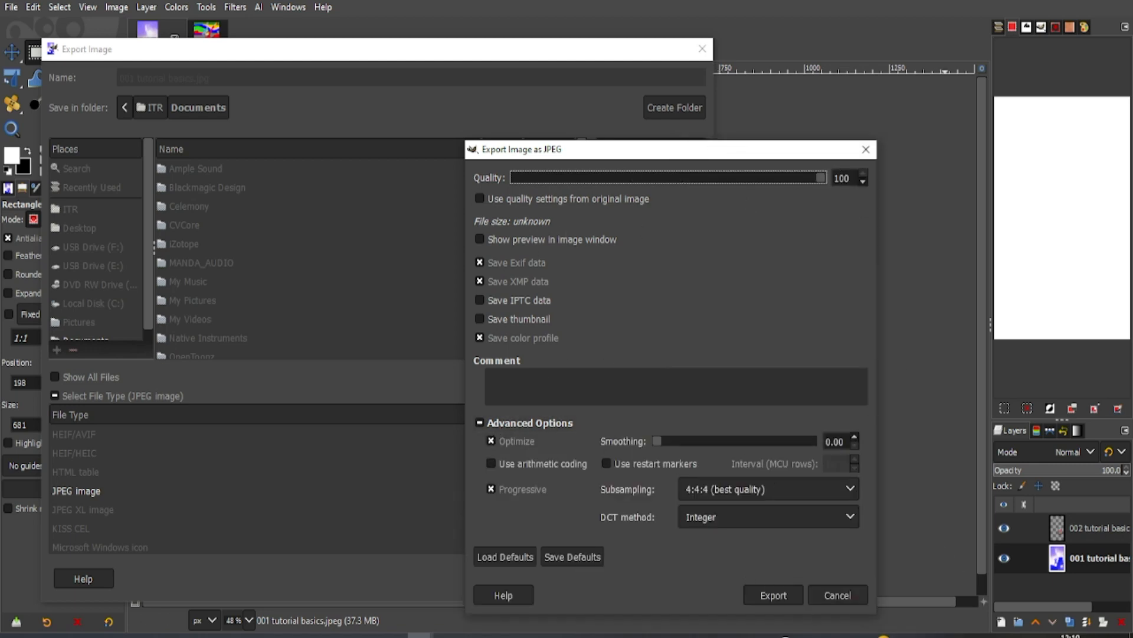
{"action": "left_click", "coordinate": [769, 597]}
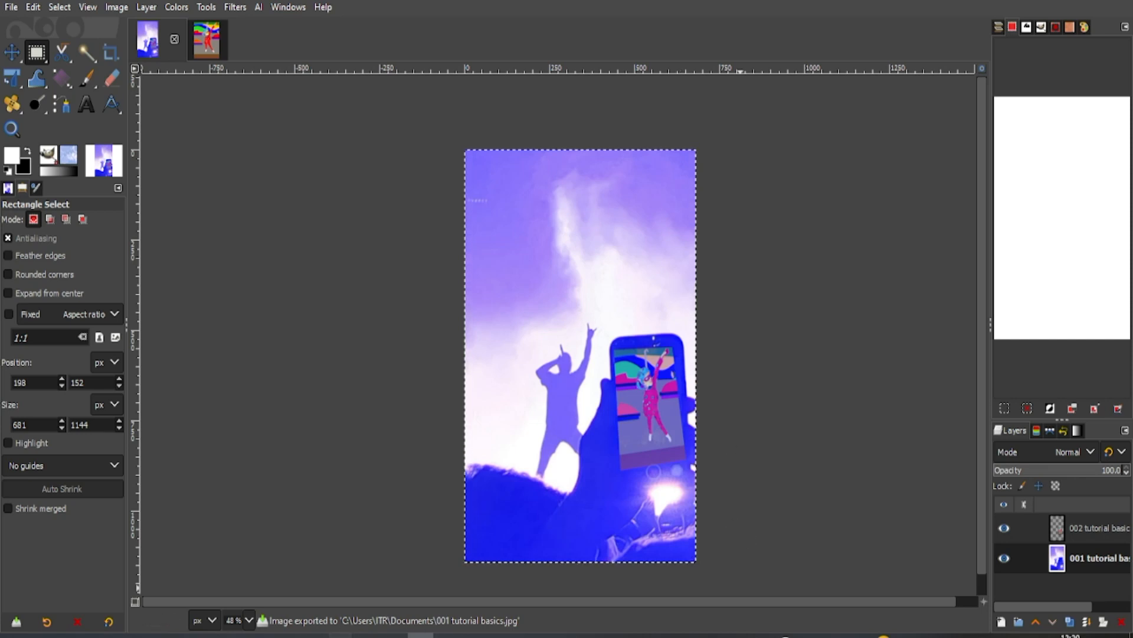
Switch to the Documents folder in File Explorer, preview the exported 001 tutorial basics image, and minimize the folder window.
{"action": "mouse_move", "coordinate": [341, 634]}
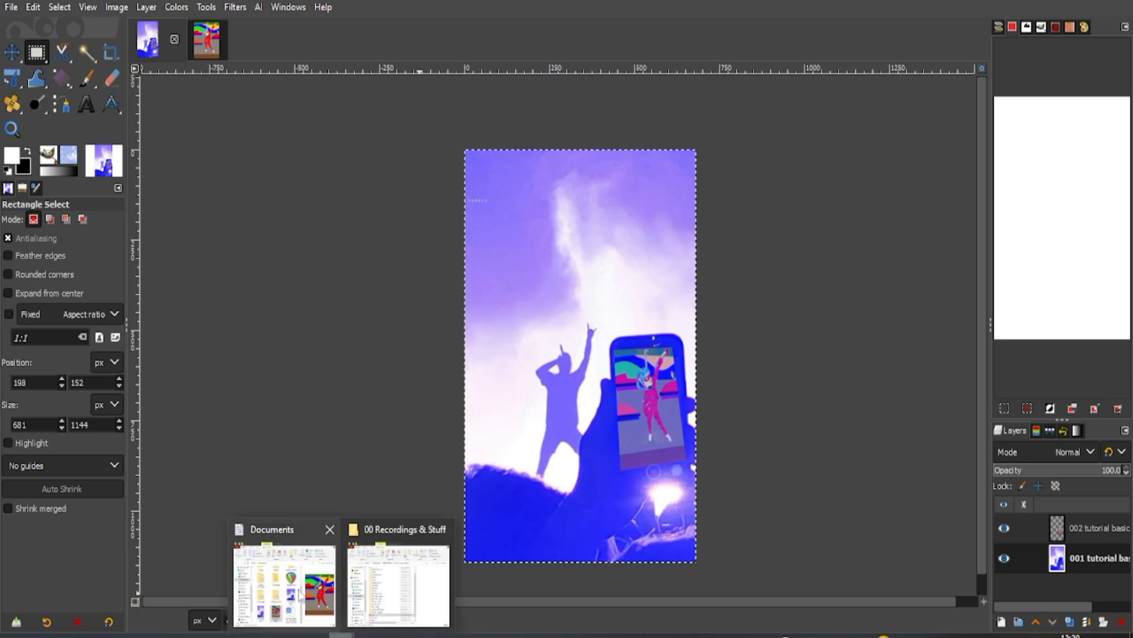
{"action": "left_click", "coordinate": [284, 584]}
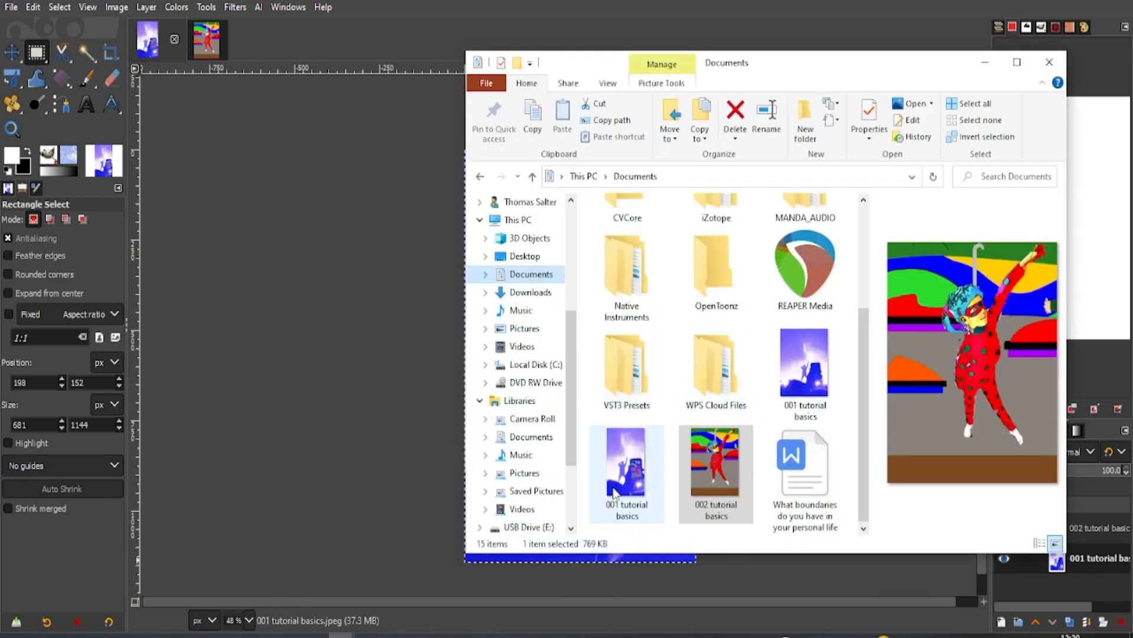
{"action": "left_click", "coordinate": [603, 467]}
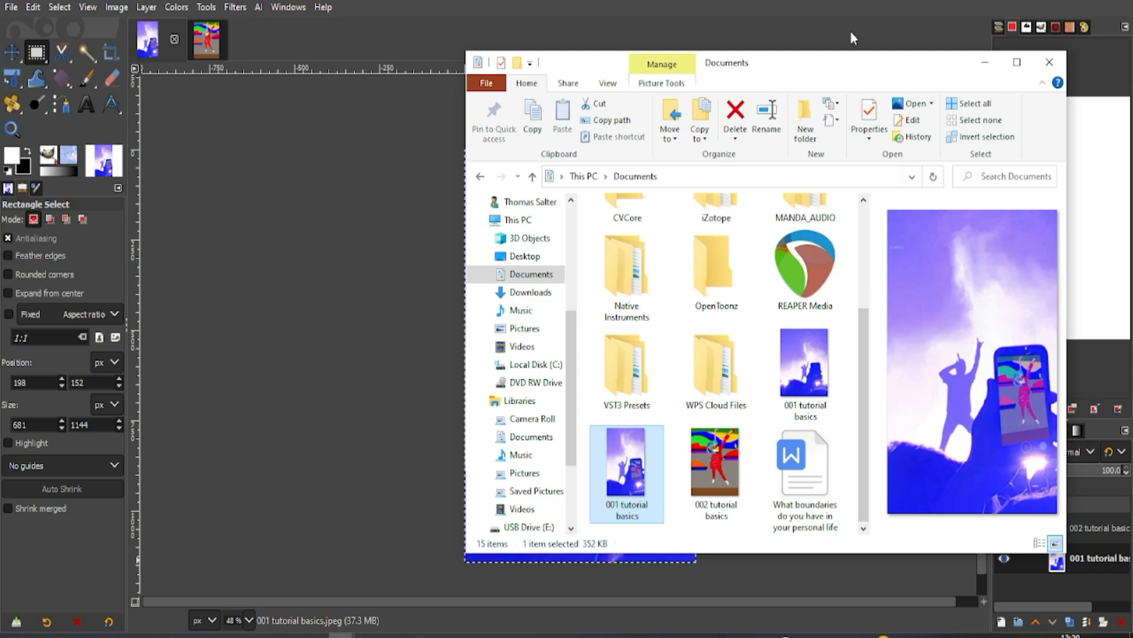
{"action": "left_click_drag", "start_coordinate": [843, 75], "coordinate": [542, 55]}
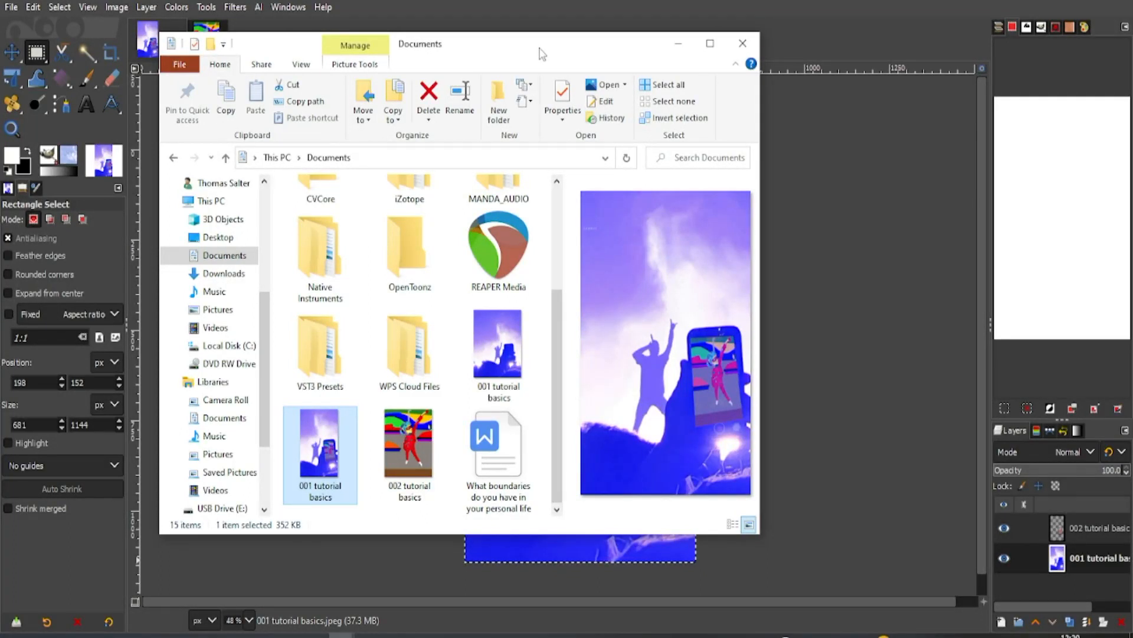
{"action": "left_click", "coordinate": [680, 46]}
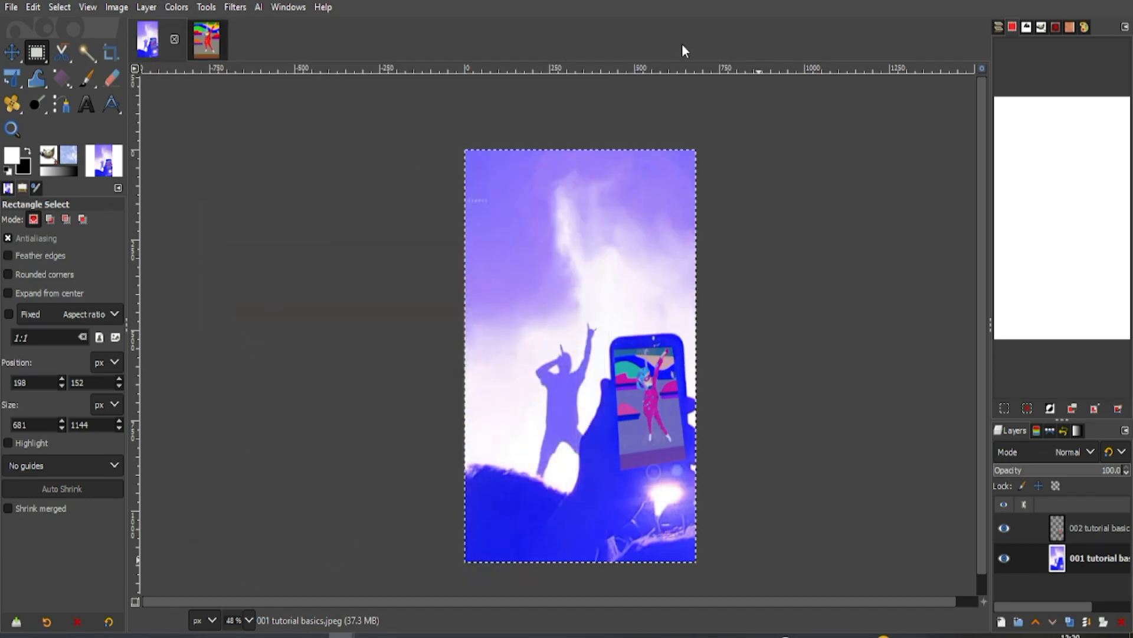